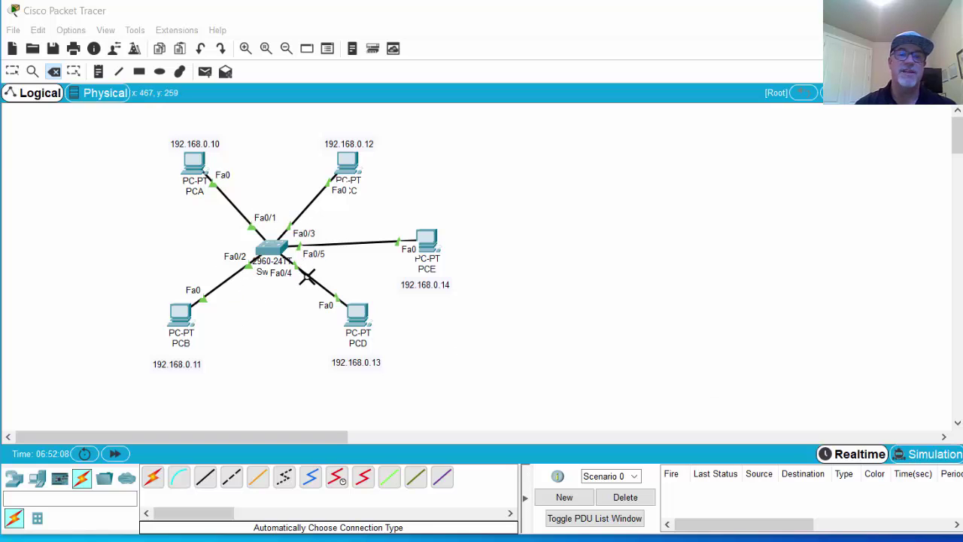
Place a text note reading "MAC Address Table" below the switch, centred between PCB and PCD.
left_click(13, 73)
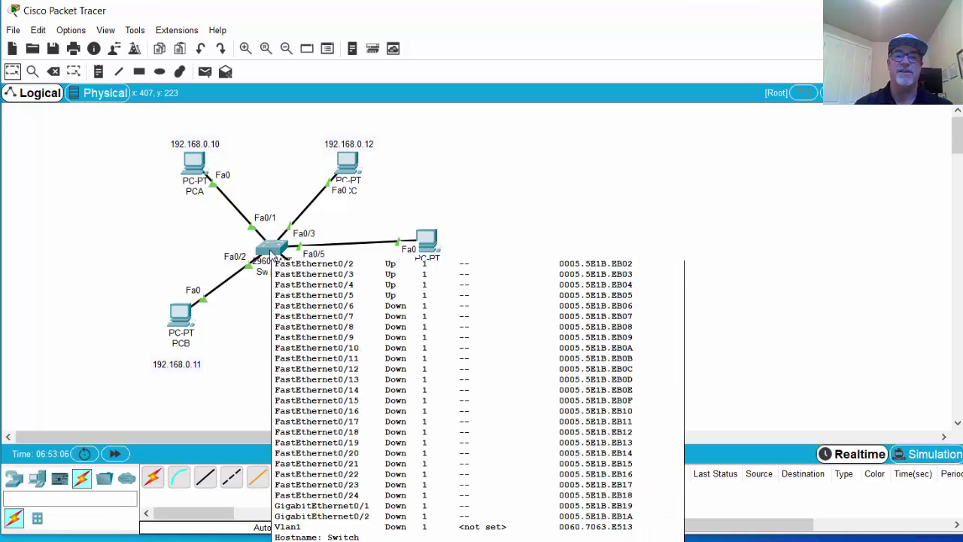
key("Escape")
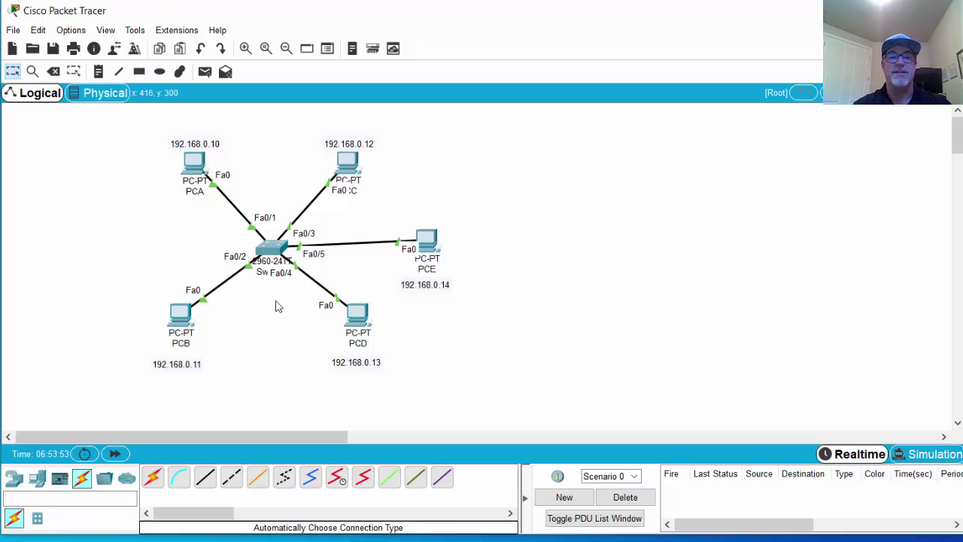
left_click(100, 73)
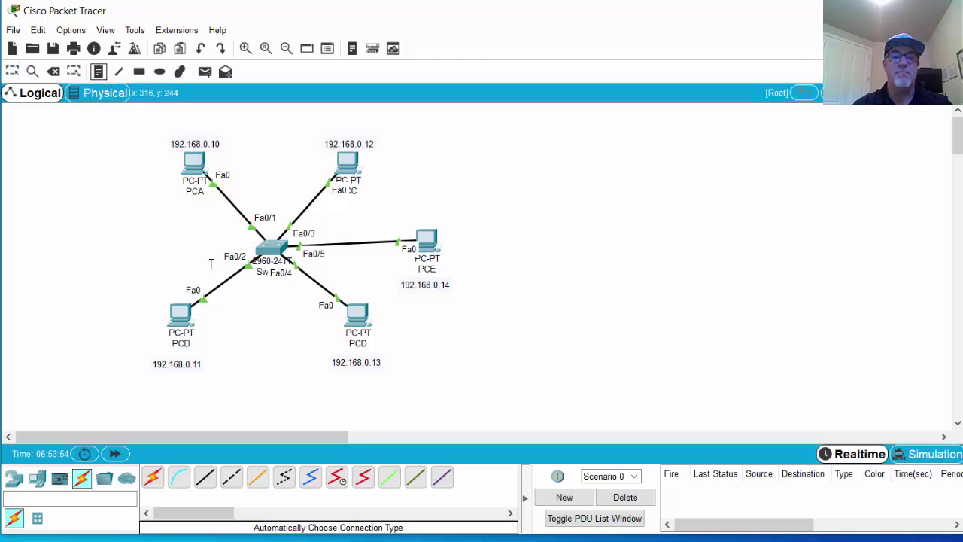
left_click(242, 310)
type("MAC Address Table")
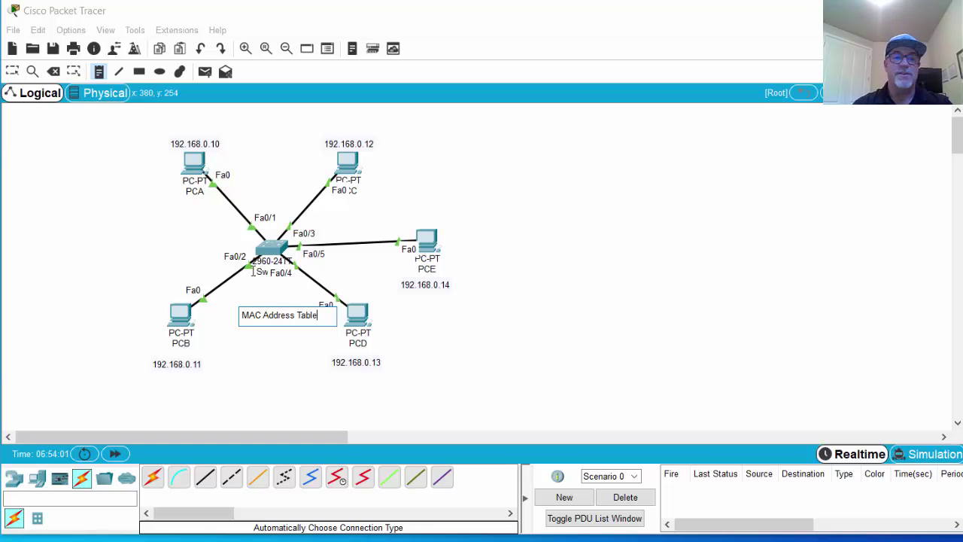
left_click(12, 71)
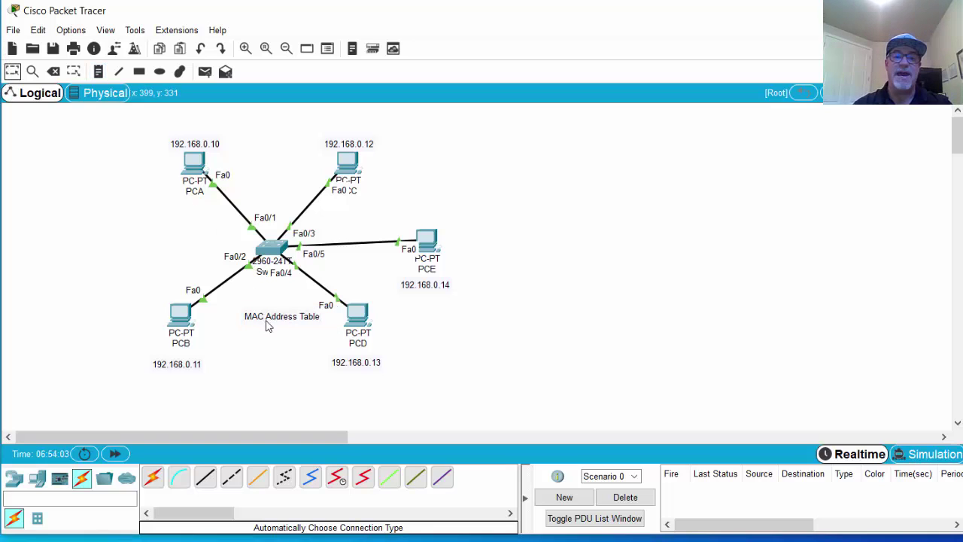
left_click_drag(267, 325, 245, 323)
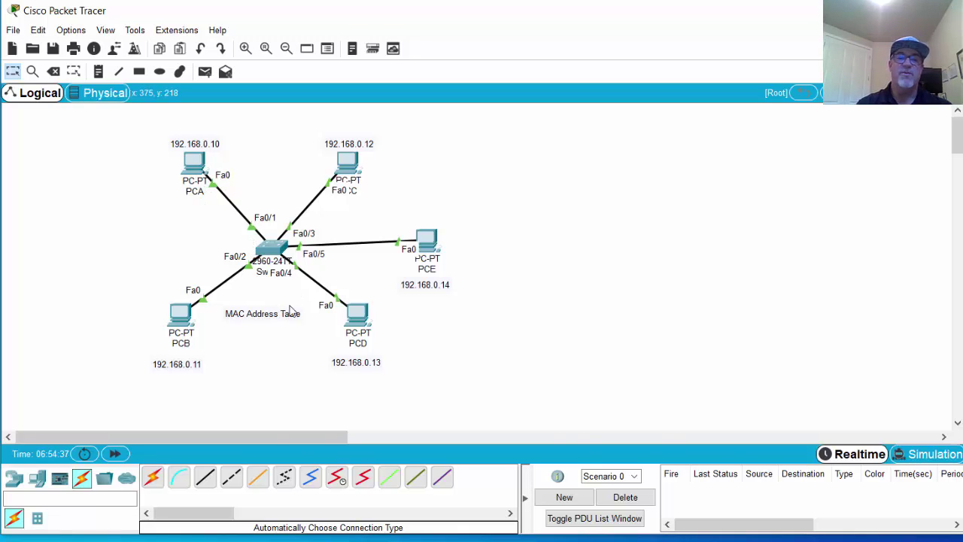
left_click_drag(232, 308, 254, 323)
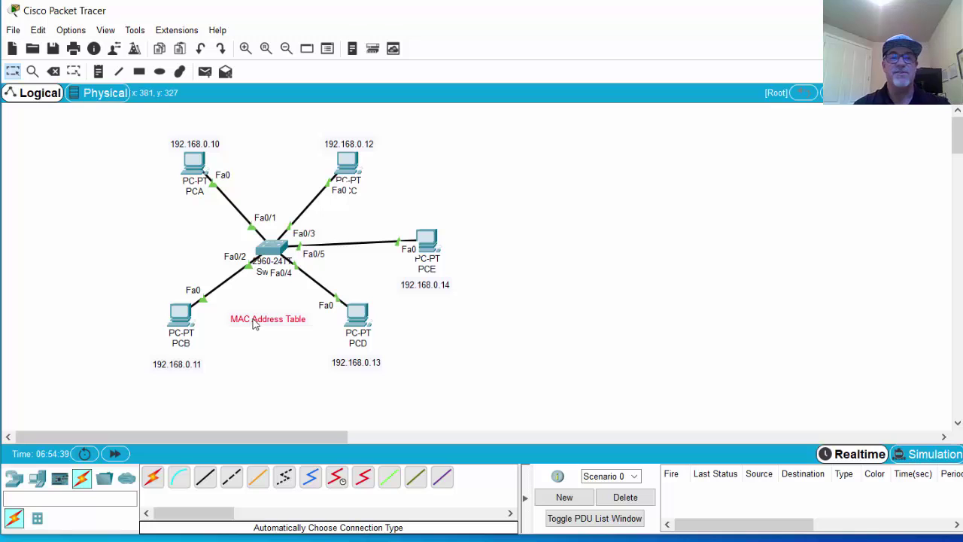
Run arp -a in PCA's Command Prompt and examine the IP address and physical address of the listed entry.
left_click(194, 161)
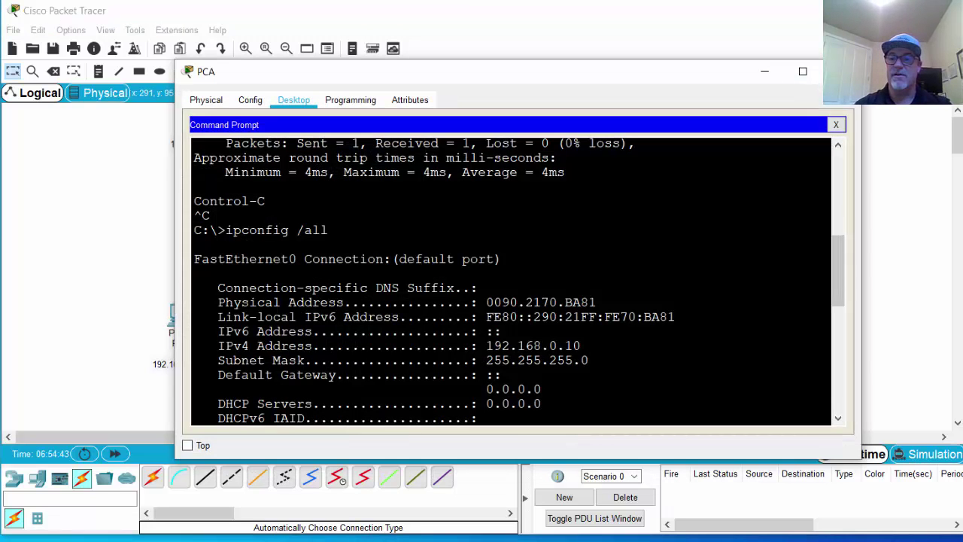
left_click_drag(836, 277, 837, 386)
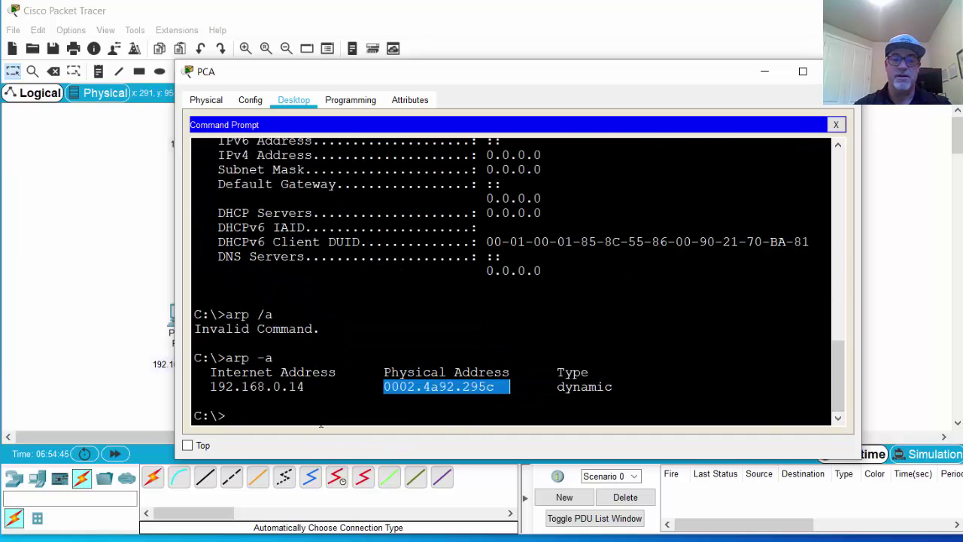
type("ip")
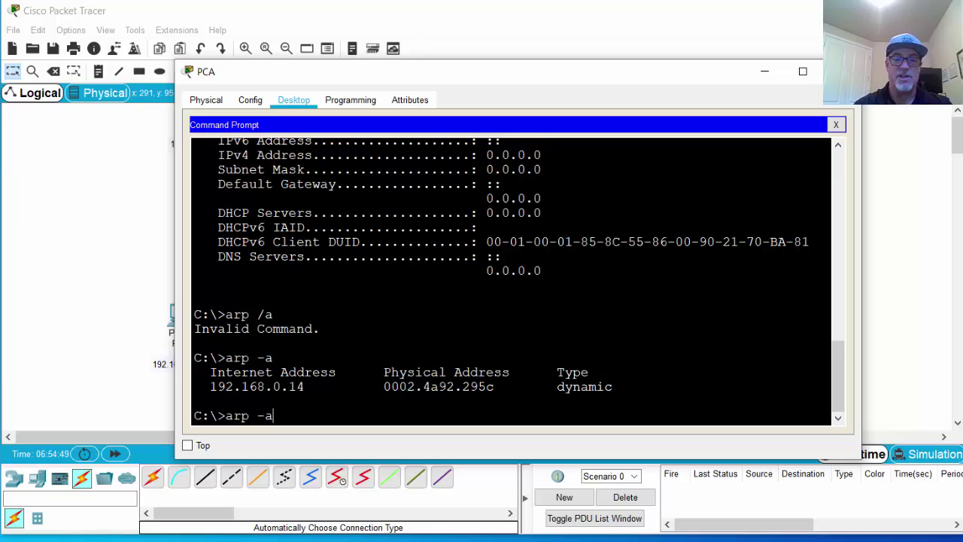
key("Return")
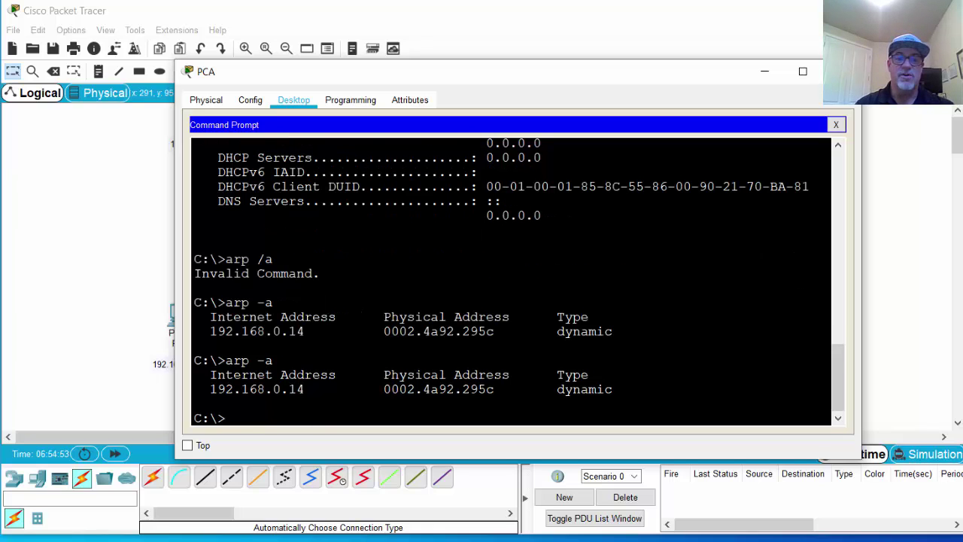
left_click_drag(210, 389, 305, 389)
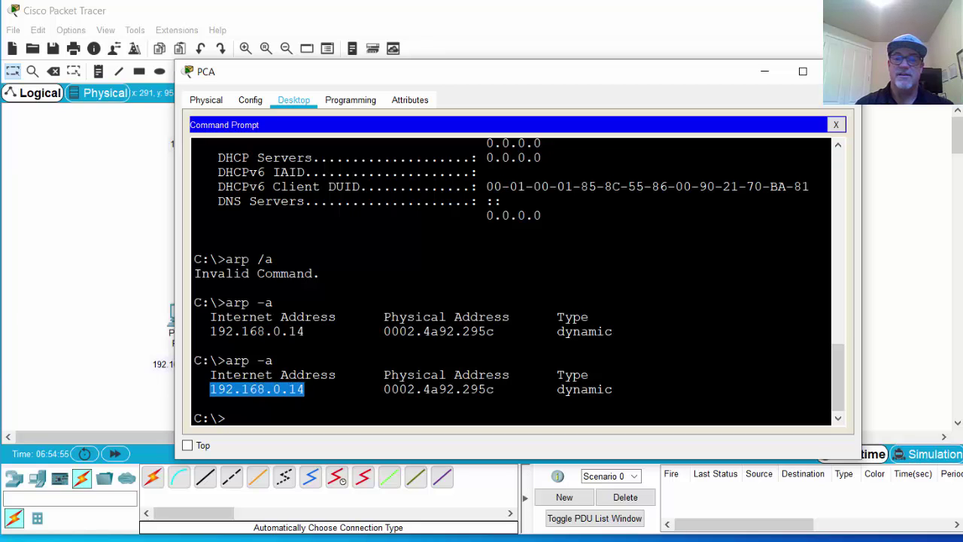
left_click_drag(384, 389, 502, 389)
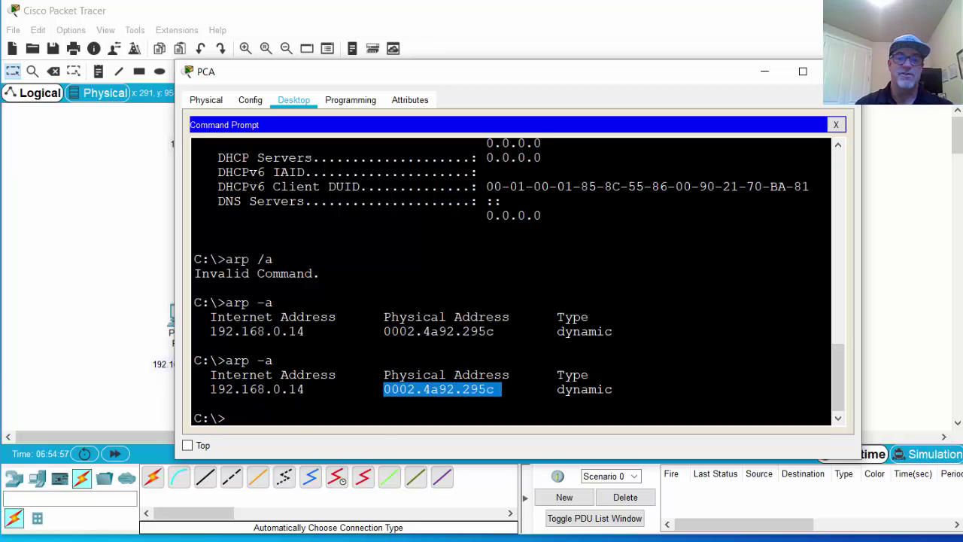
left_click_drag(210, 389, 304, 389)
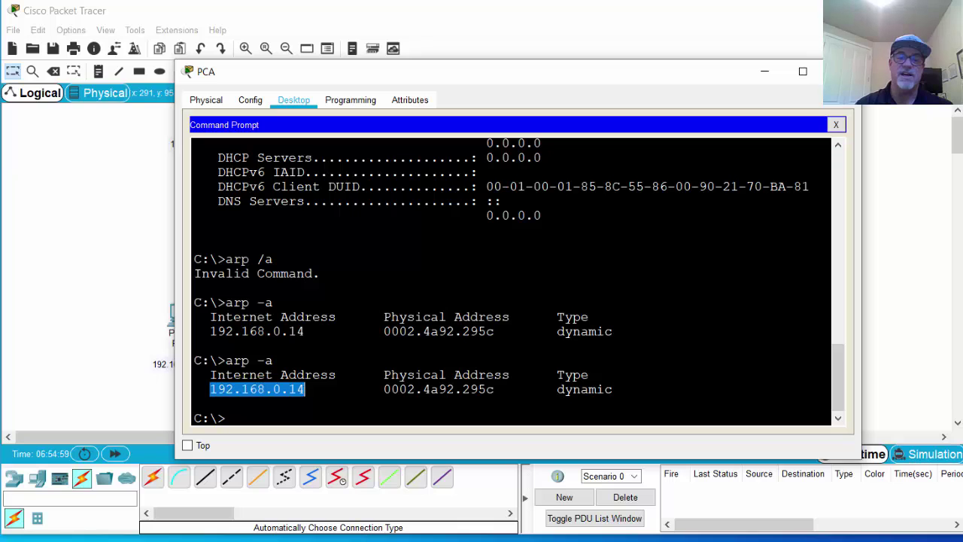
left_click_drag(384, 389, 494, 389)
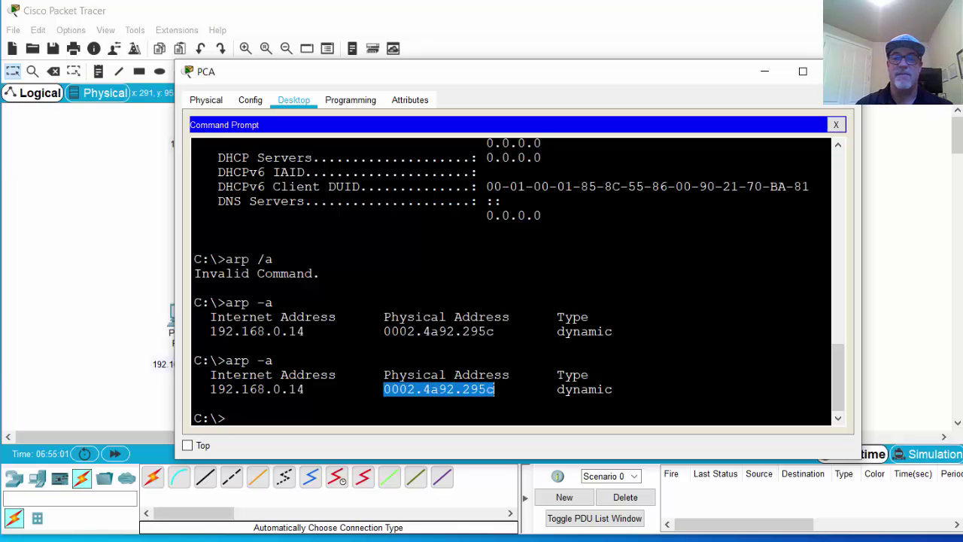
left_click(765, 71)
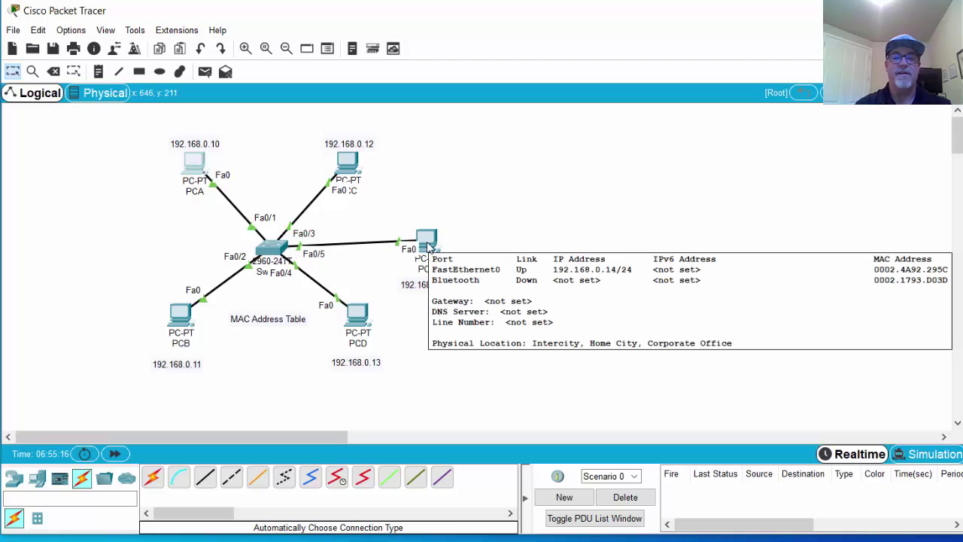
Open the switch's command line interface and enter privileged EXEC mode with en.
left_click(271, 252)
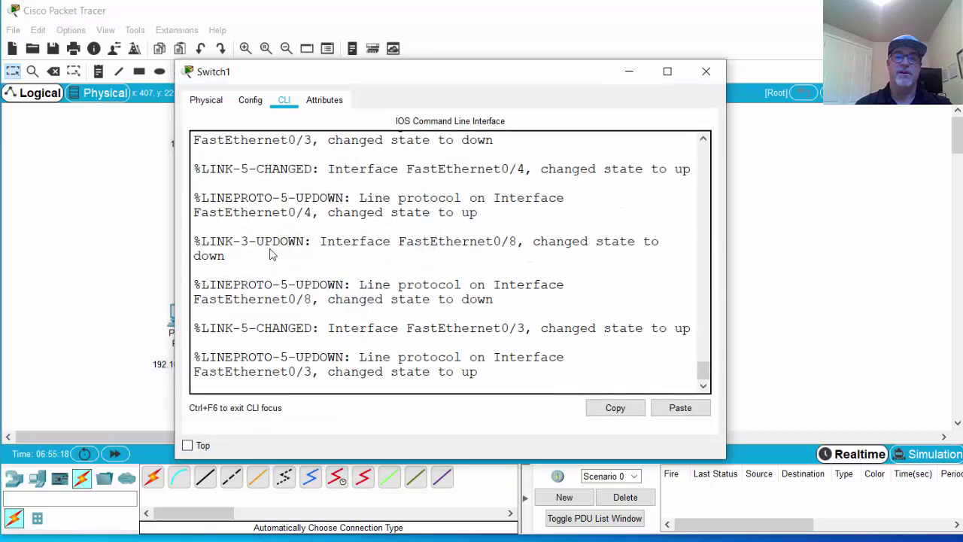
key("Return")
key("Return")
key("Return")
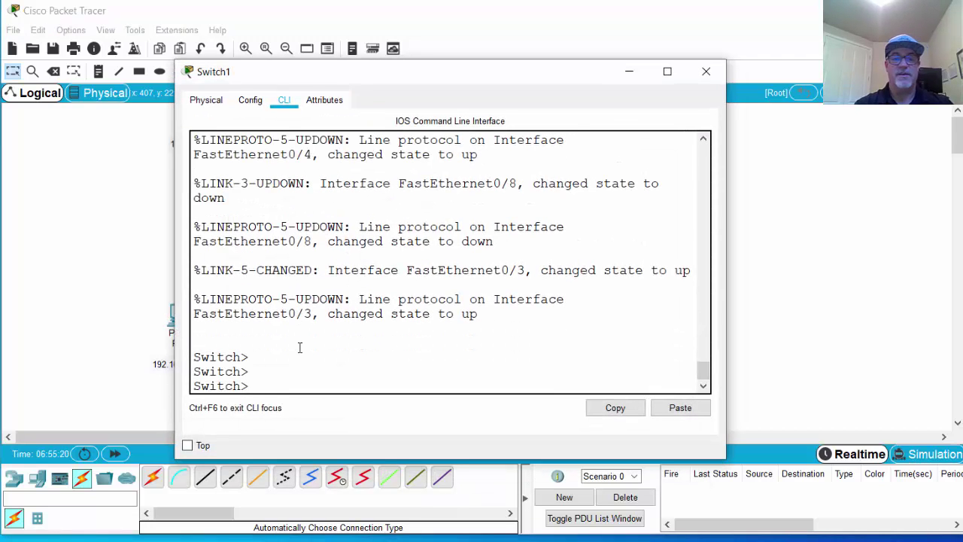
type("en")
key("Return")
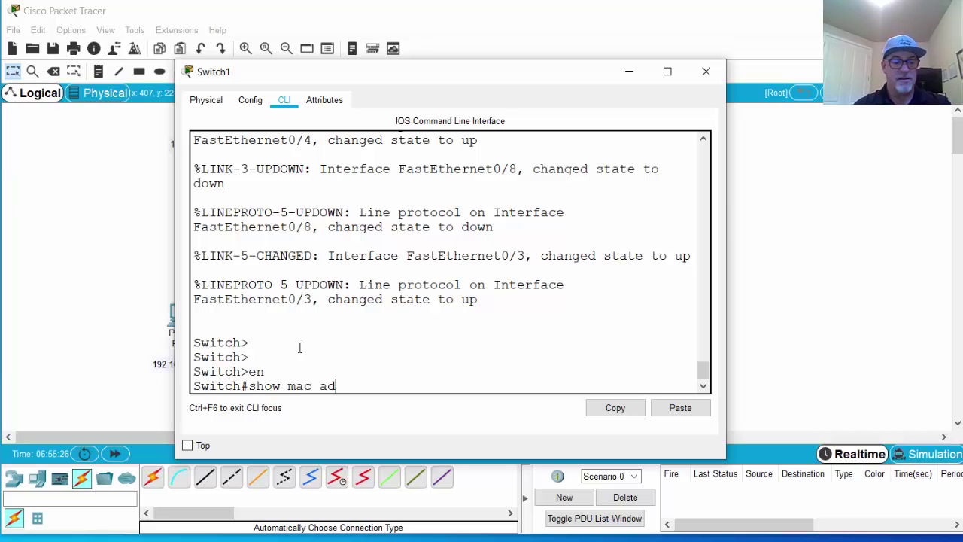
Run show mac address-table on the switch, examine the table, and close the switch's window.
type("show mac ad")
key("Tab")
key("Return")
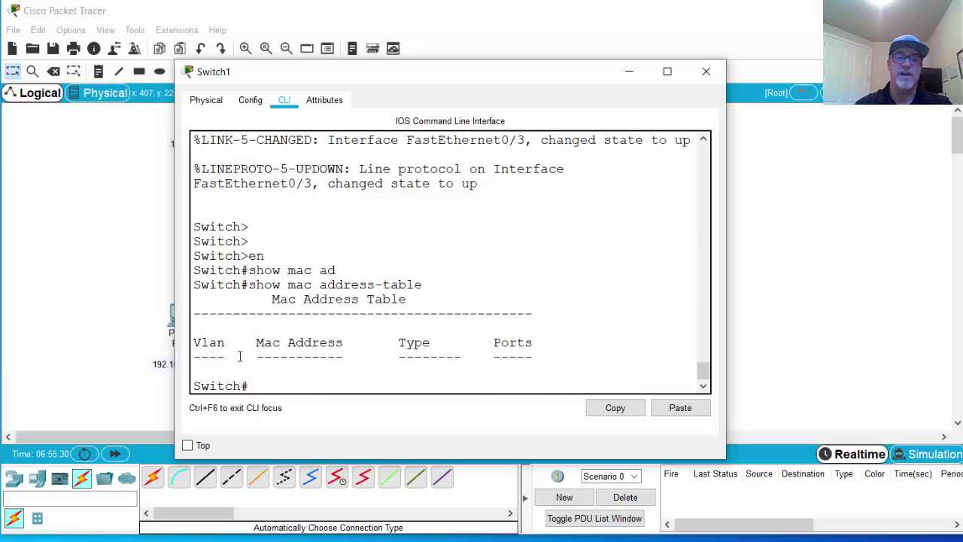
left_click(288, 367)
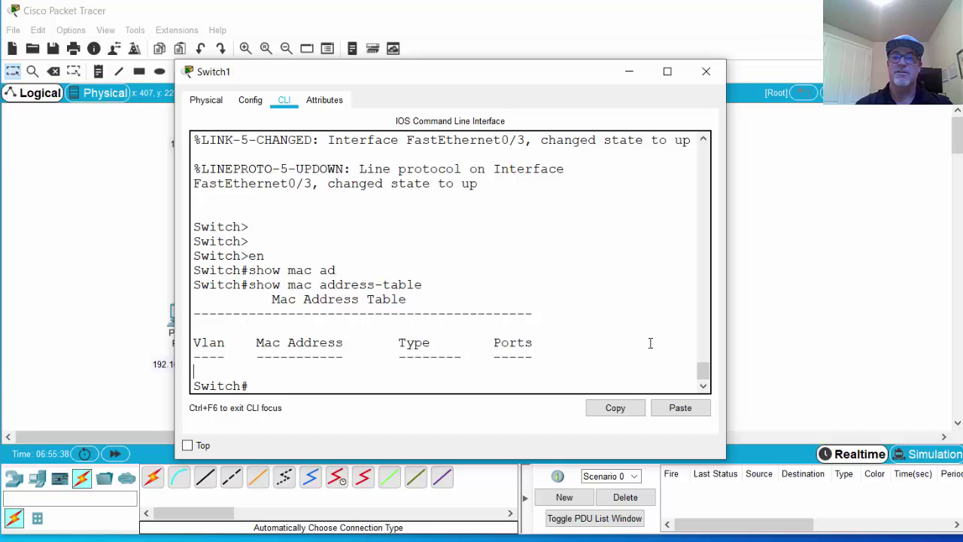
left_click(705, 72)
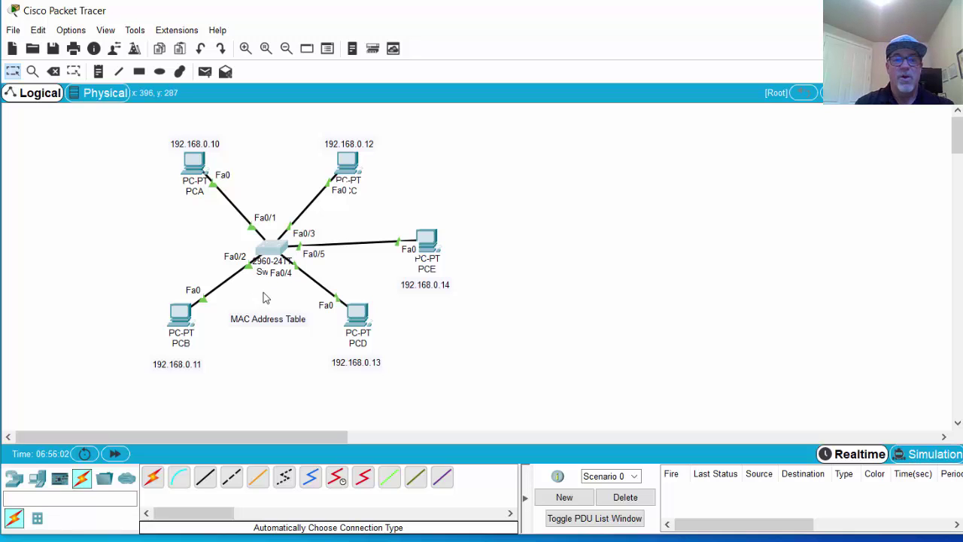
In Simulation mode, add a simple PDU from PCA to PCE and advance the simulation by two events.
left_click(927, 454)
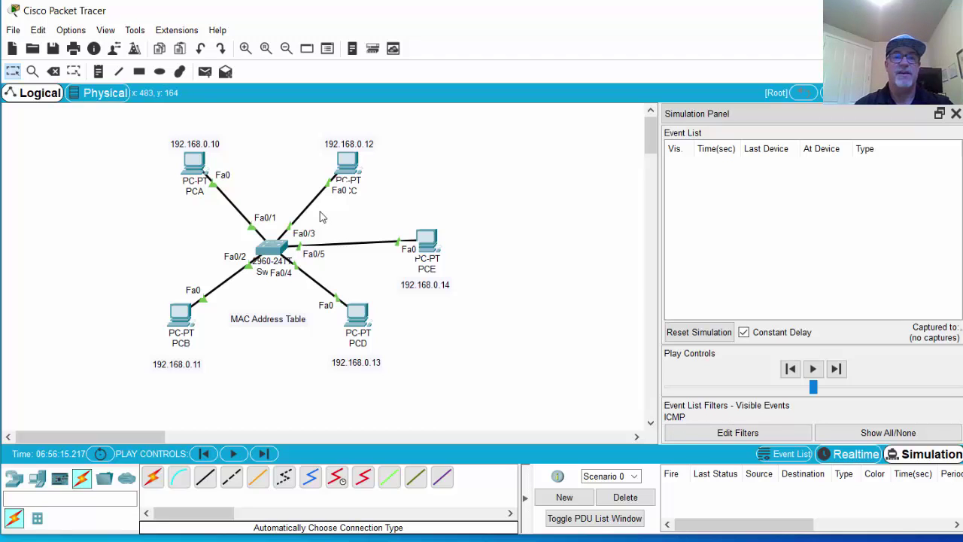
left_click(206, 75)
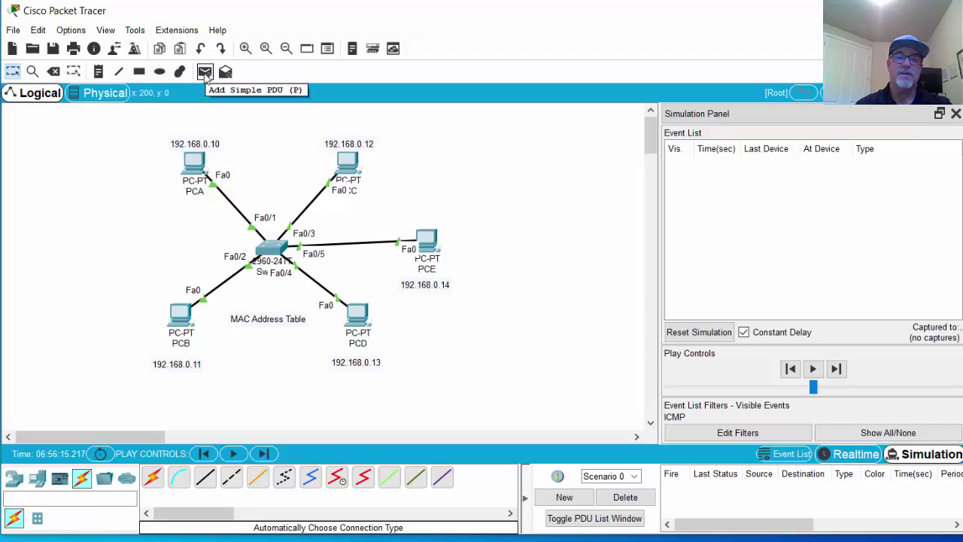
left_click(205, 73)
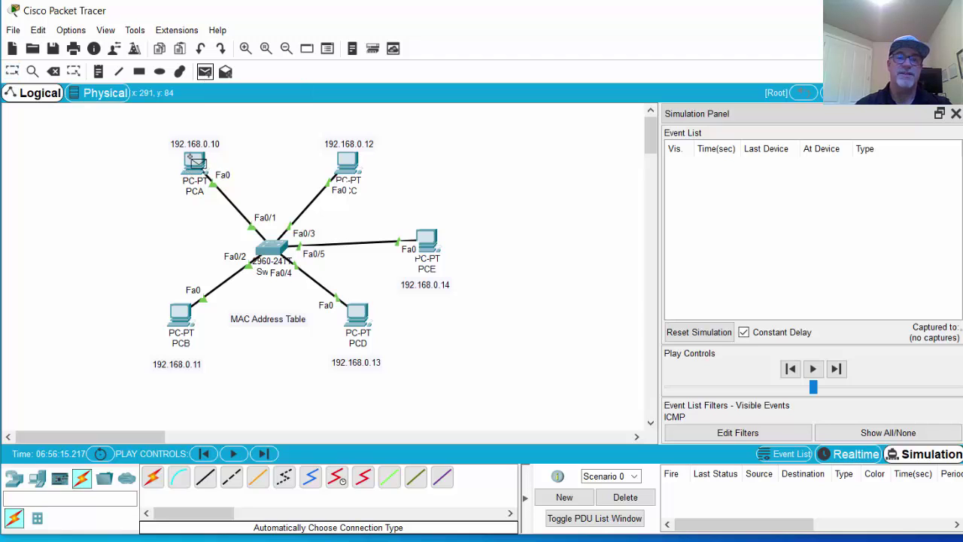
left_click(197, 164)
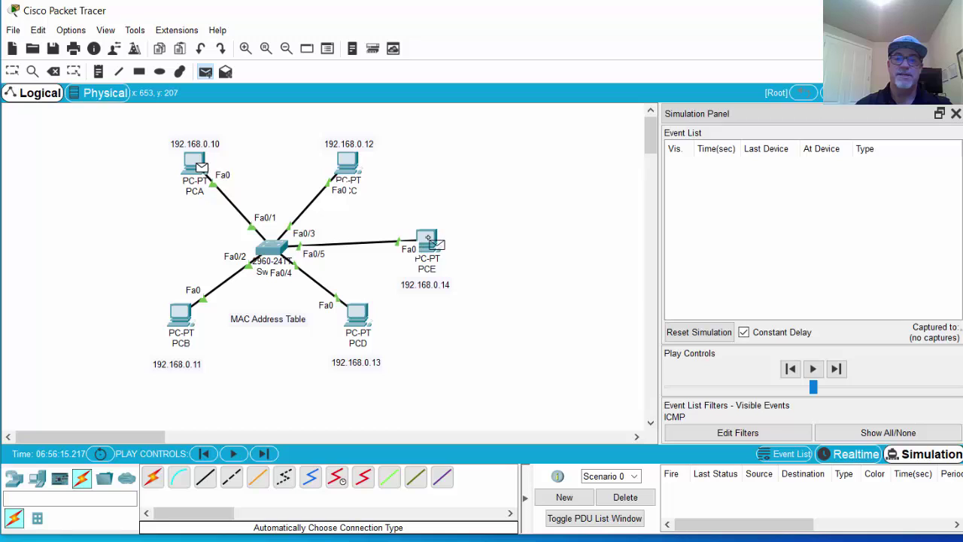
left_click(428, 242)
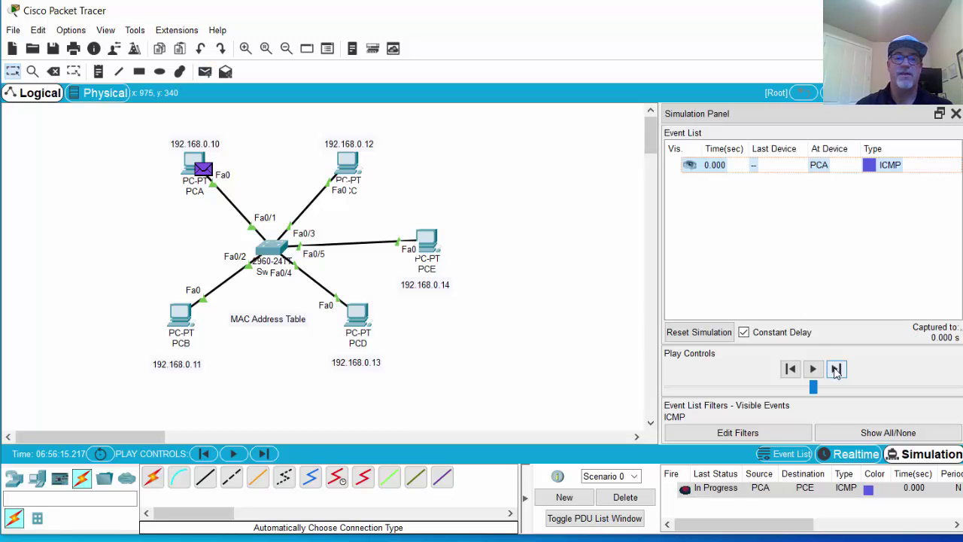
left_click(836, 369)
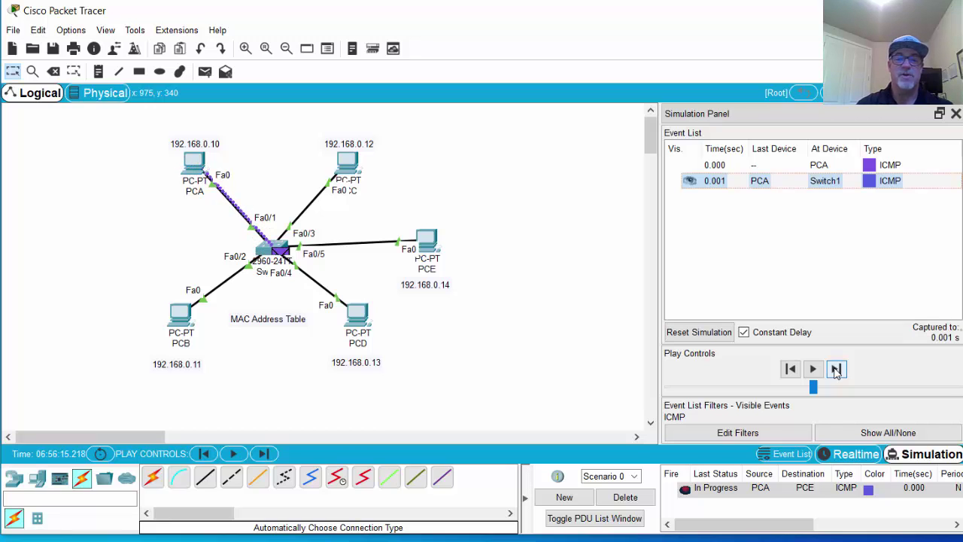
left_click(836, 368)
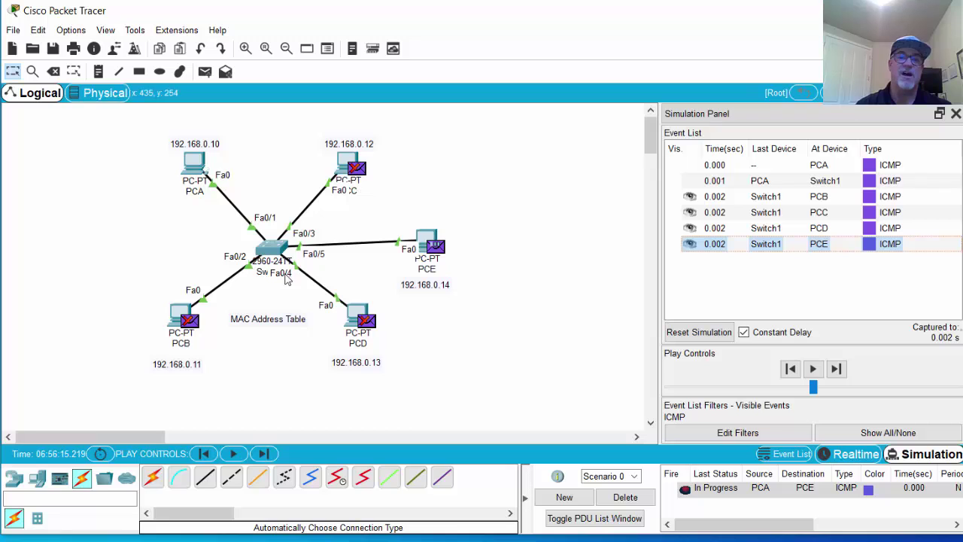
Run show mac address-table on the switch again and examine the MAC address and port of the learned entry.
left_click(272, 248)
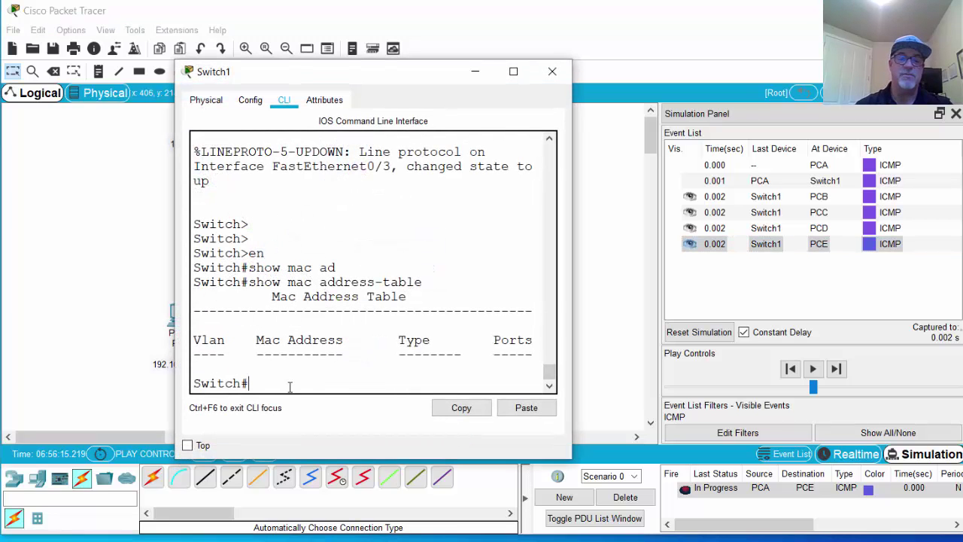
key("Up")
key("Return")
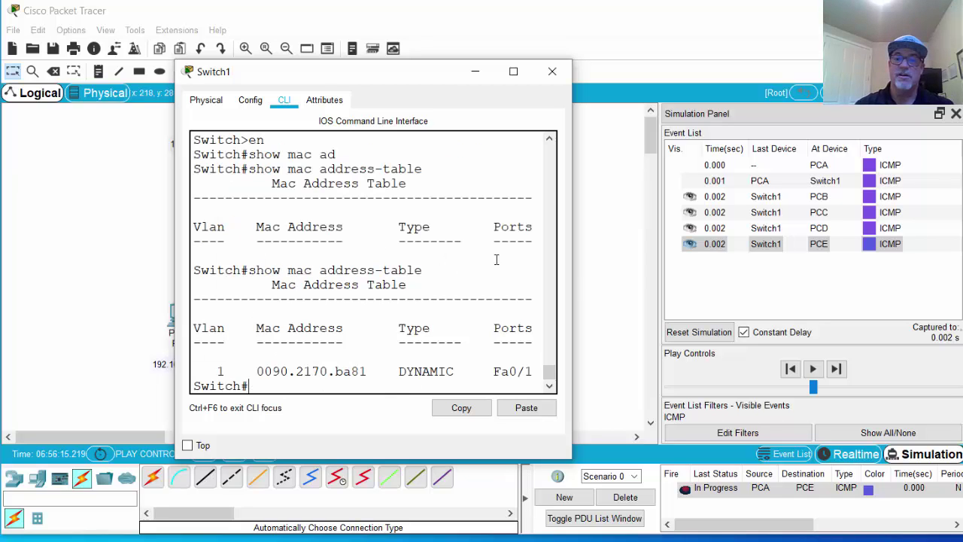
left_click_drag(571, 267, 790, 269)
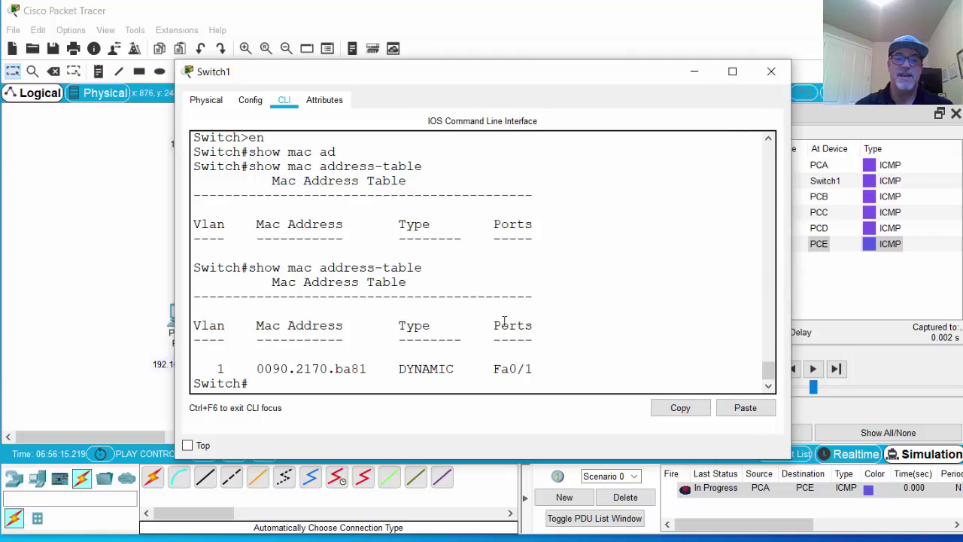
left_click_drag(258, 367, 367, 369)
left_click_drag(478, 369, 542, 369)
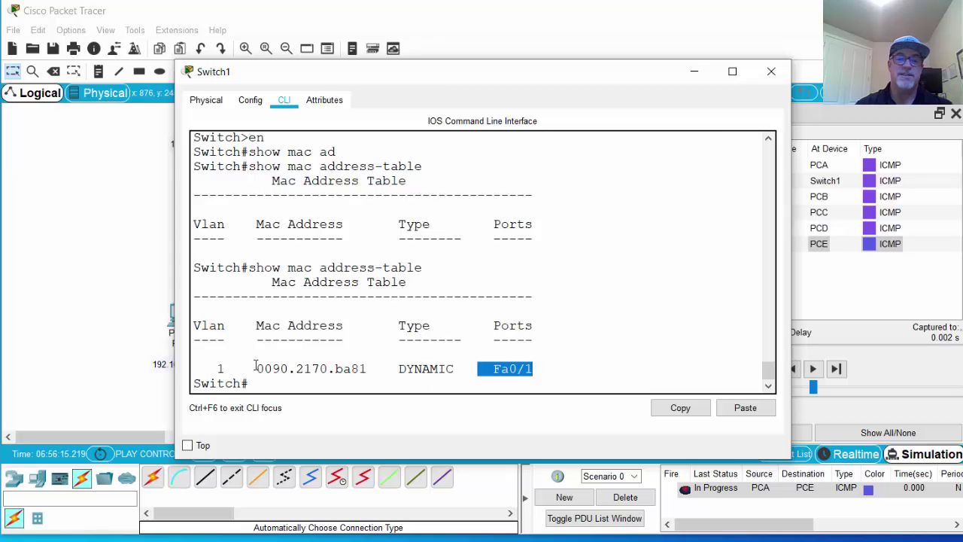
left_click_drag(255, 367, 375, 364)
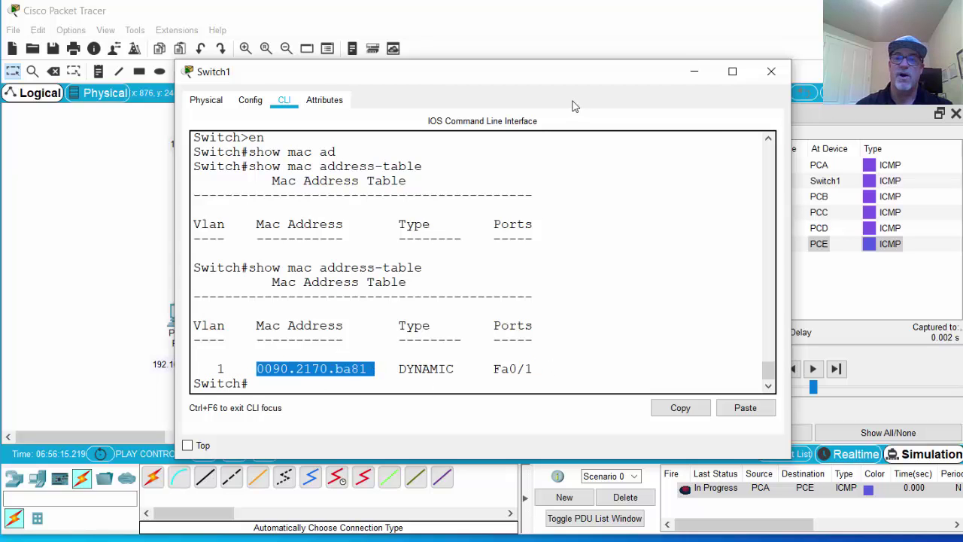
left_click(699, 66)
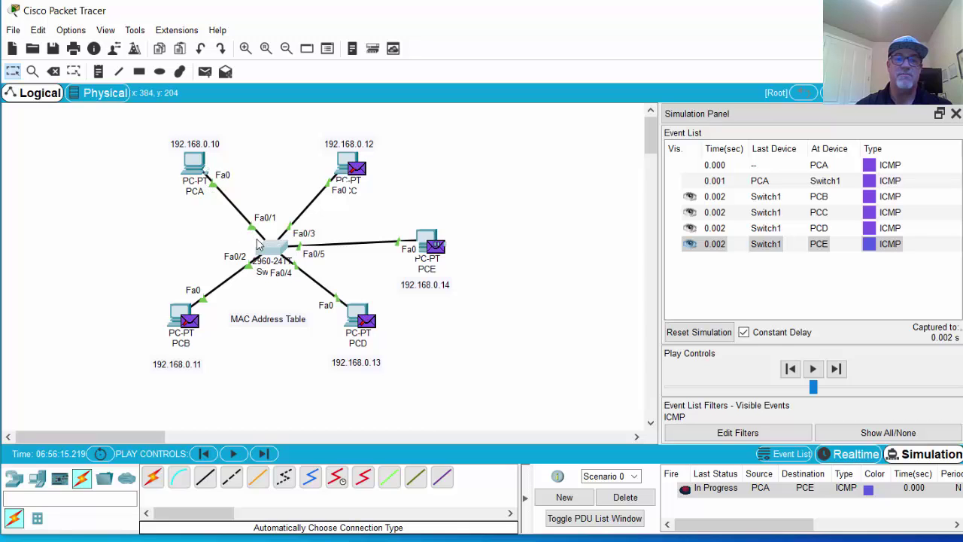
Reopen the switch's command line interface, review the learned MAC address table entry, and minimize the window.
mouse_move(272, 252)
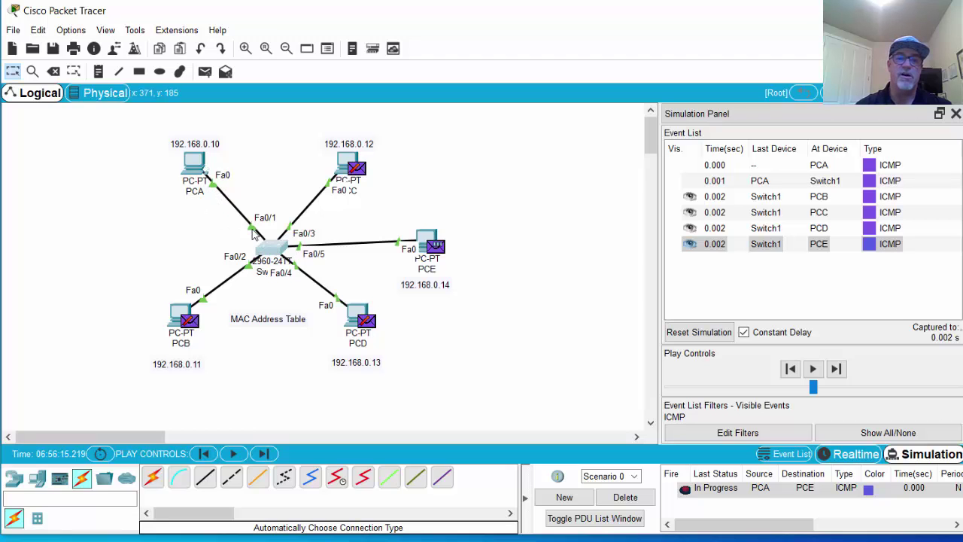
left_click(278, 258)
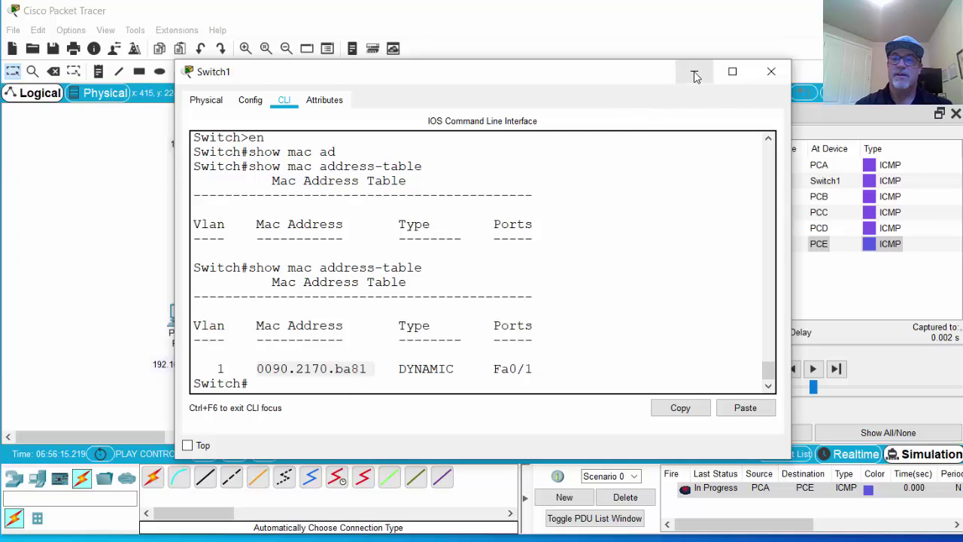
left_click(693, 71)
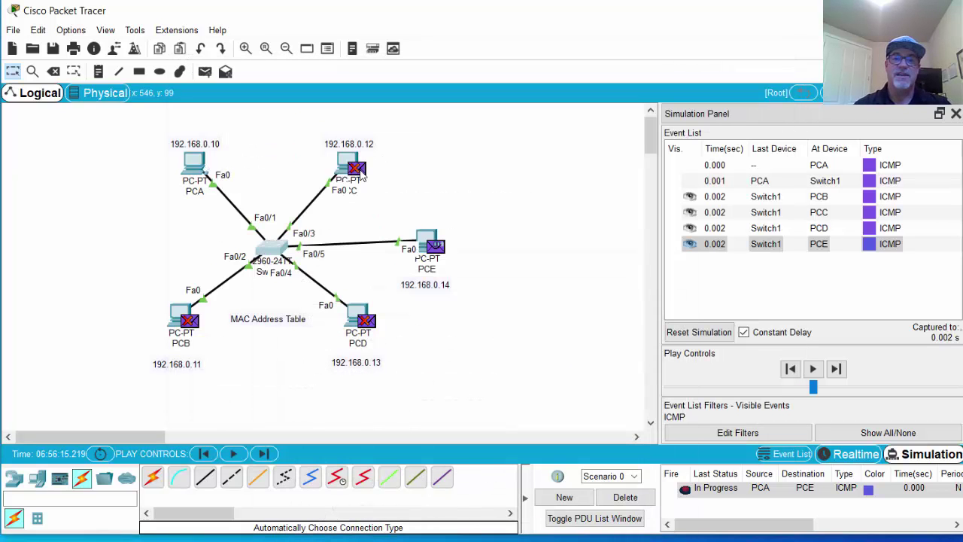
Examine the source MAC address in the inbound PDU details at PCC and close the PDU information.
left_click(358, 171)
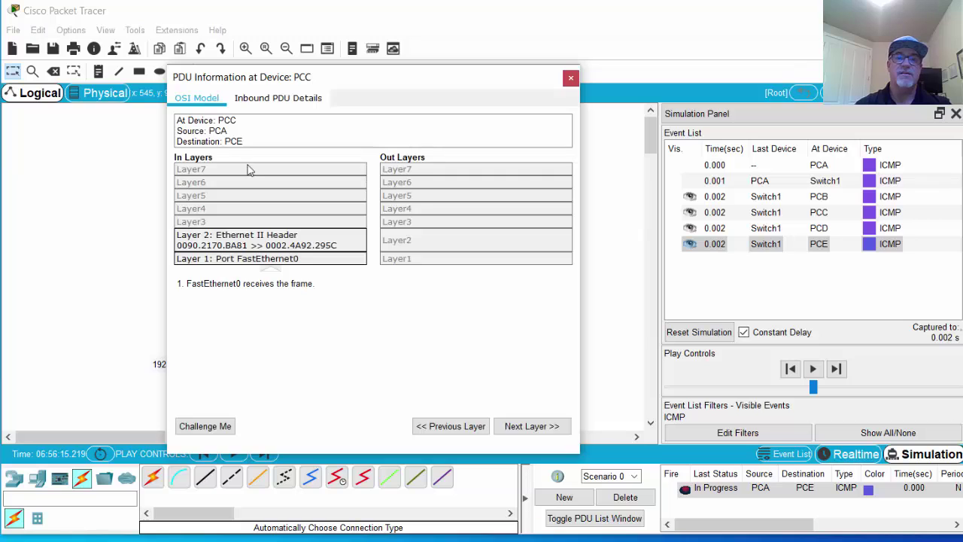
left_click(268, 102)
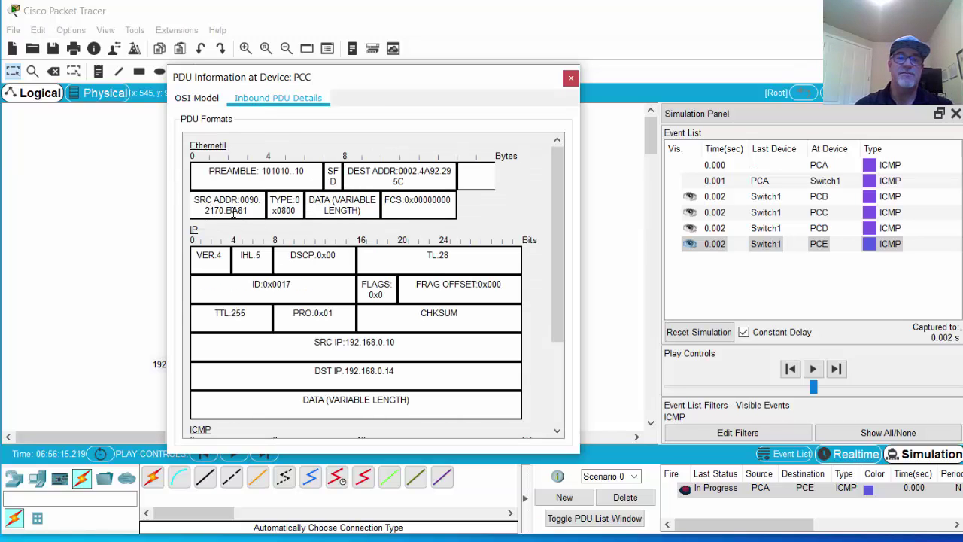
left_click_drag(227, 210, 254, 211)
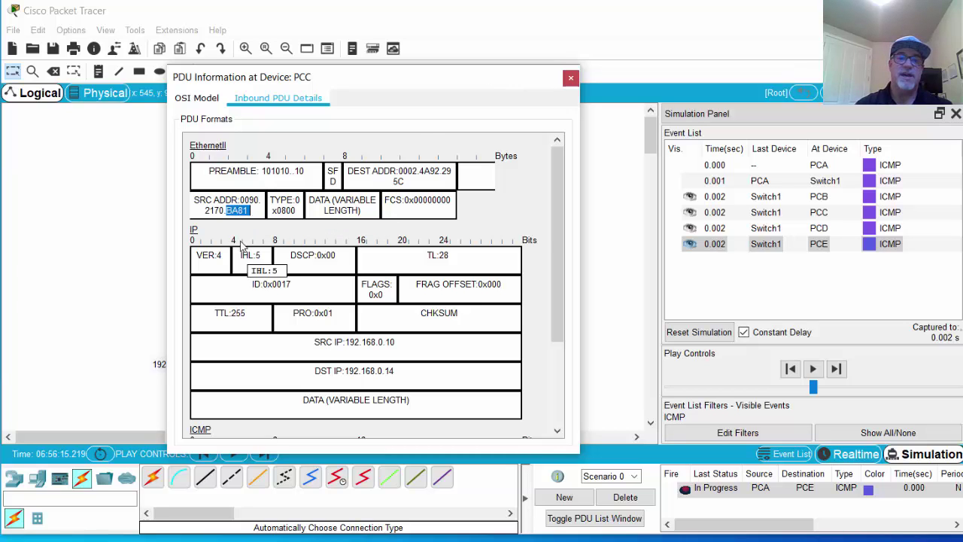
left_click(570, 77)
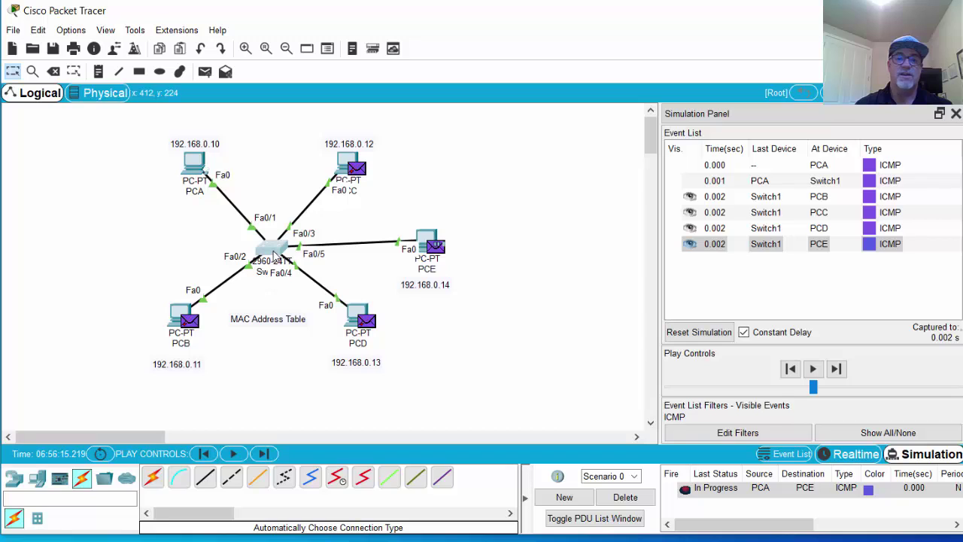
Reopen the switch's command line interface and compare the learned MAC address with the frame's source address.
left_click(275, 258)
double_click(336, 368)
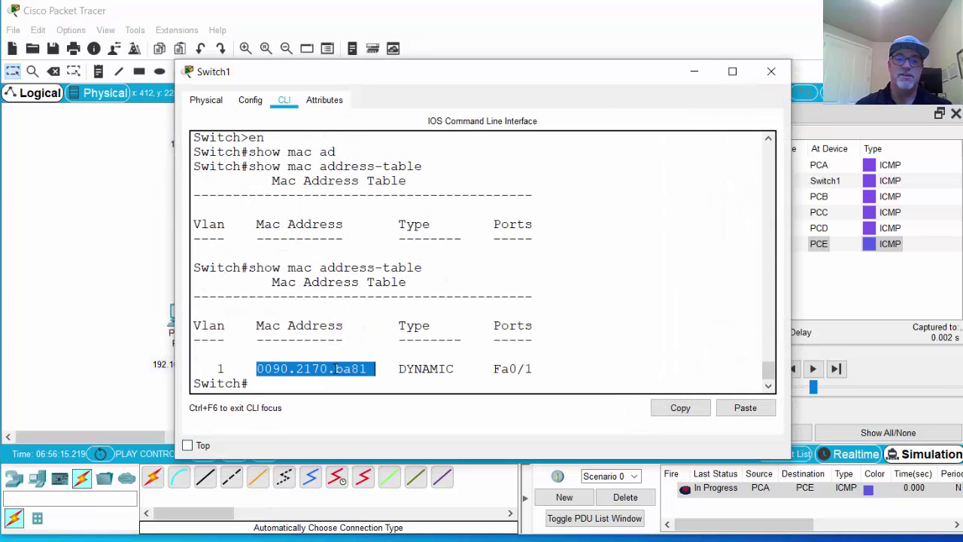
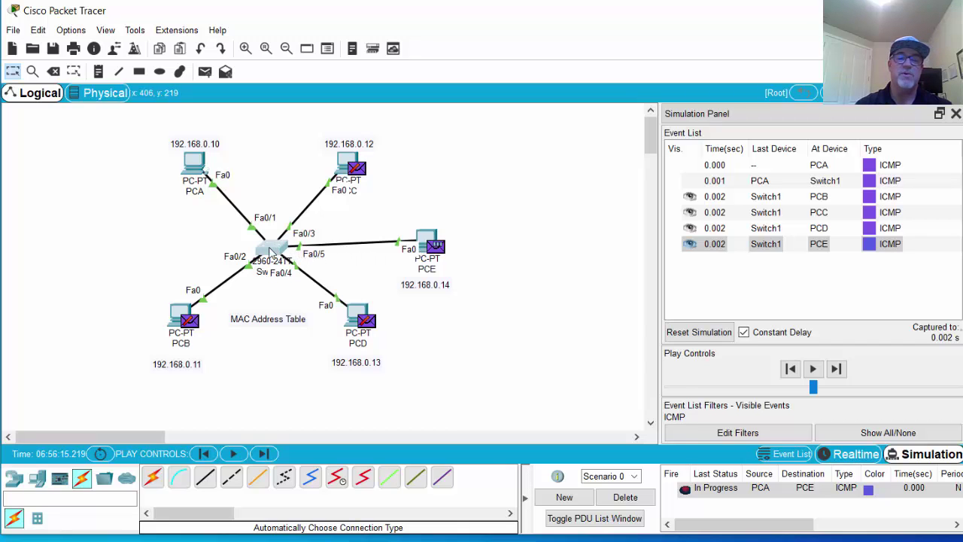
mouse_move(270, 252)
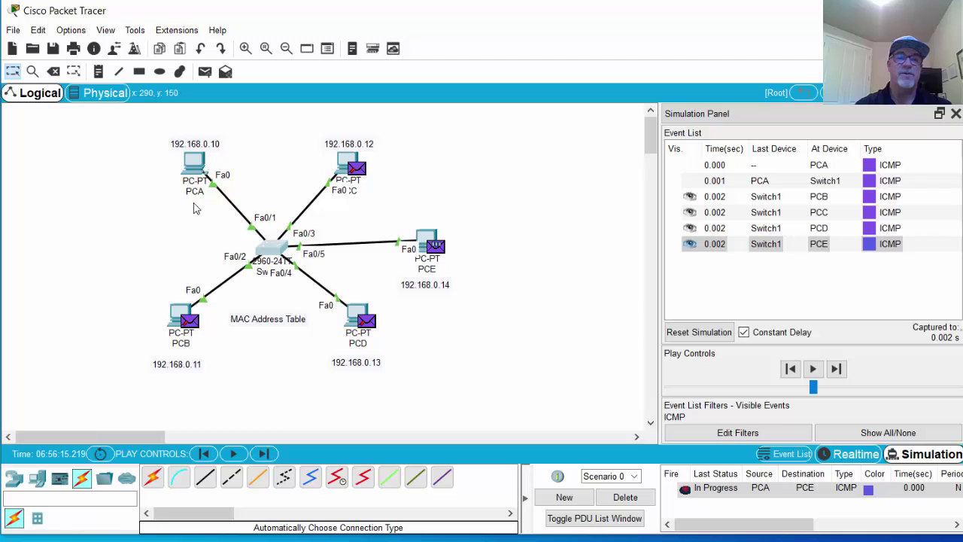
Advance the simulation by two events and examine the destination MAC address in the inbound PDU details at Switch1.
left_click(837, 370)
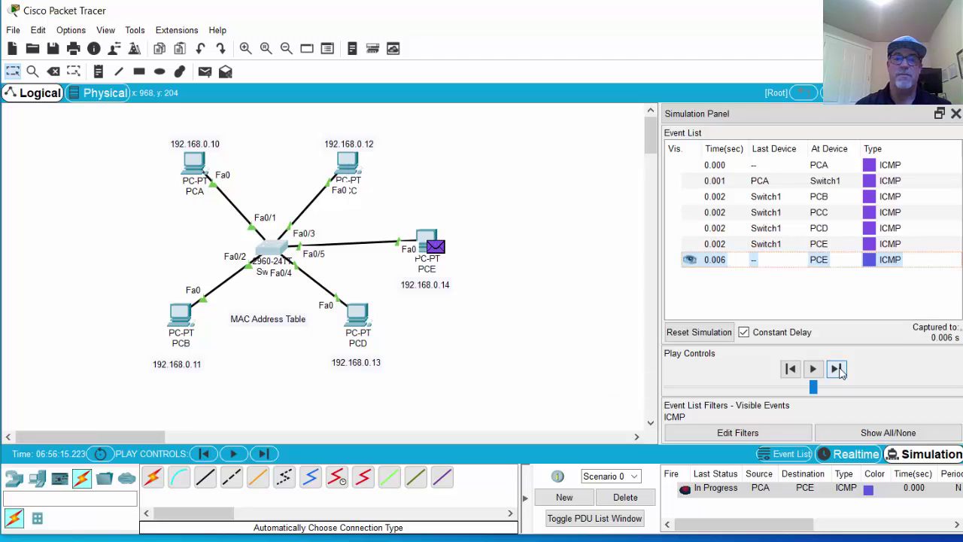
left_click(838, 370)
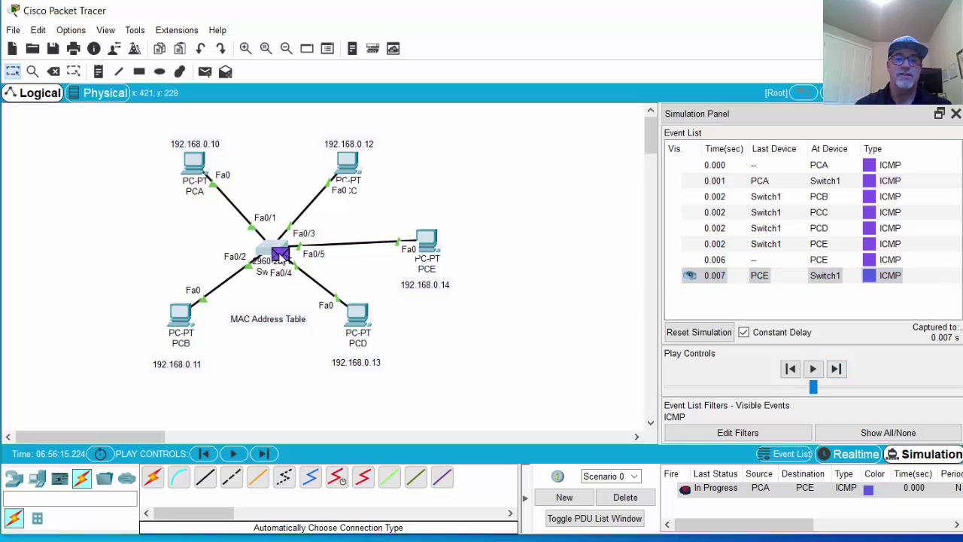
left_click(281, 255)
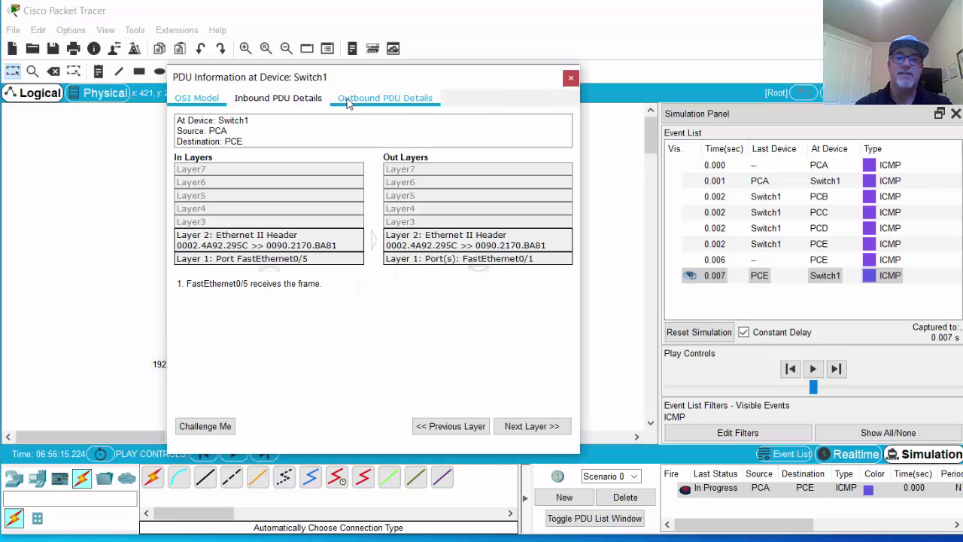
left_click(278, 99)
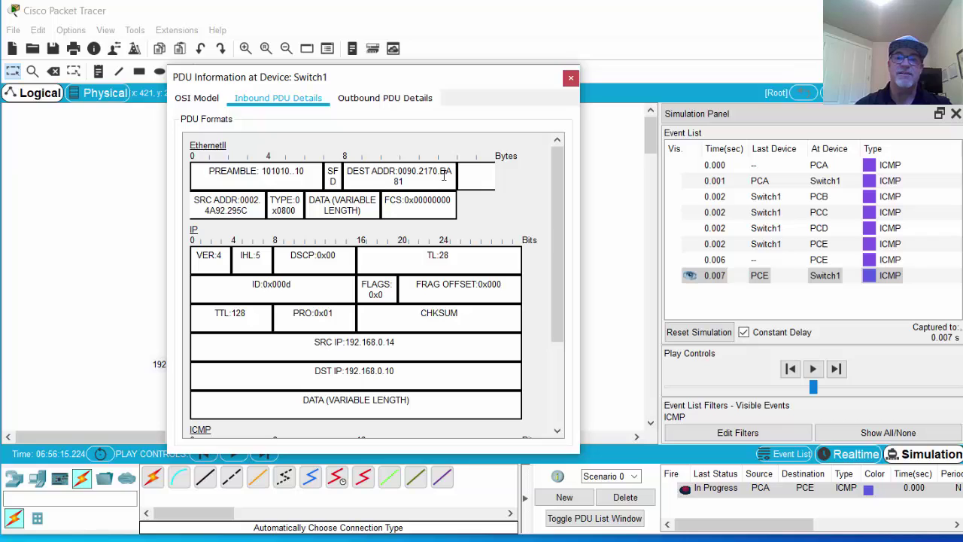
double_click(395, 181)
double_click(444, 171)
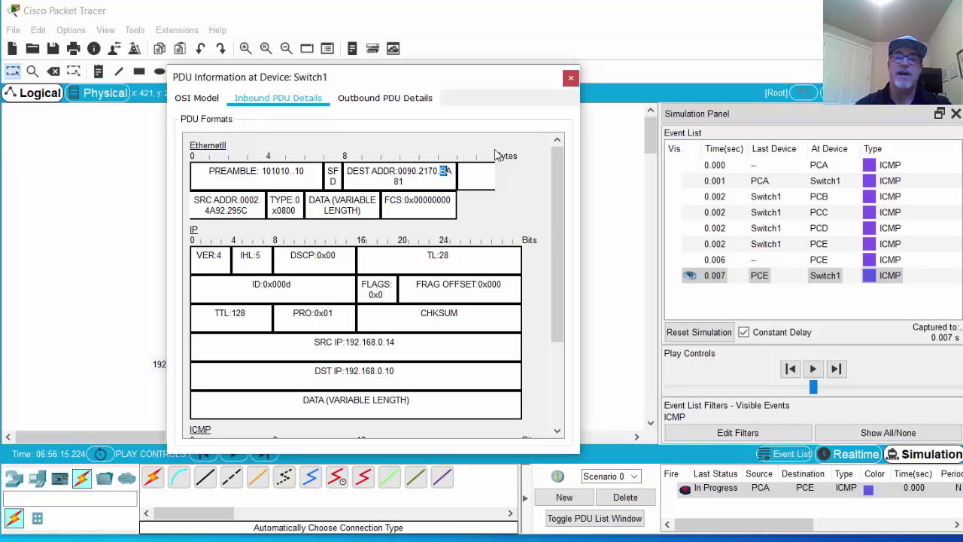
left_click(570, 78)
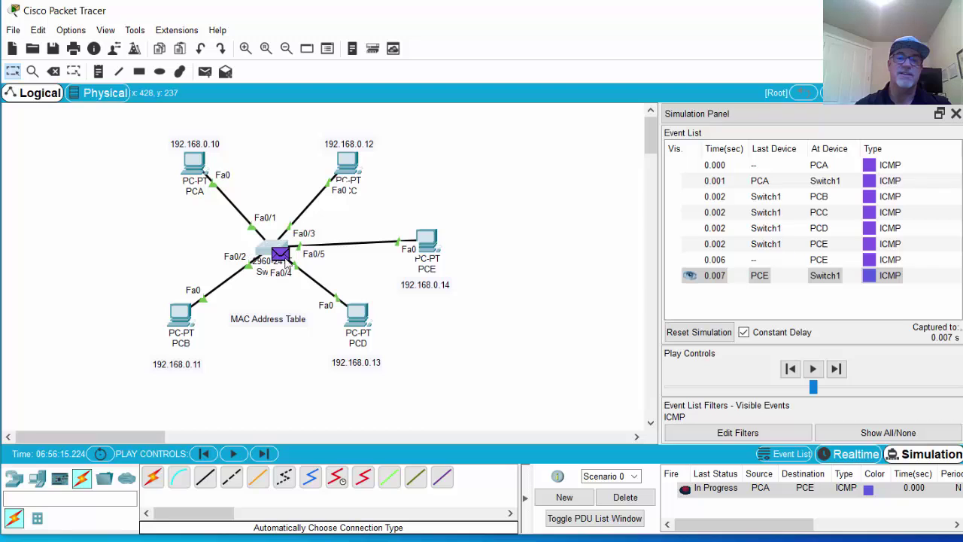
Examine the MAC address and port of the entry in the switch's MAC address table and close the switch's window.
left_click(265, 254)
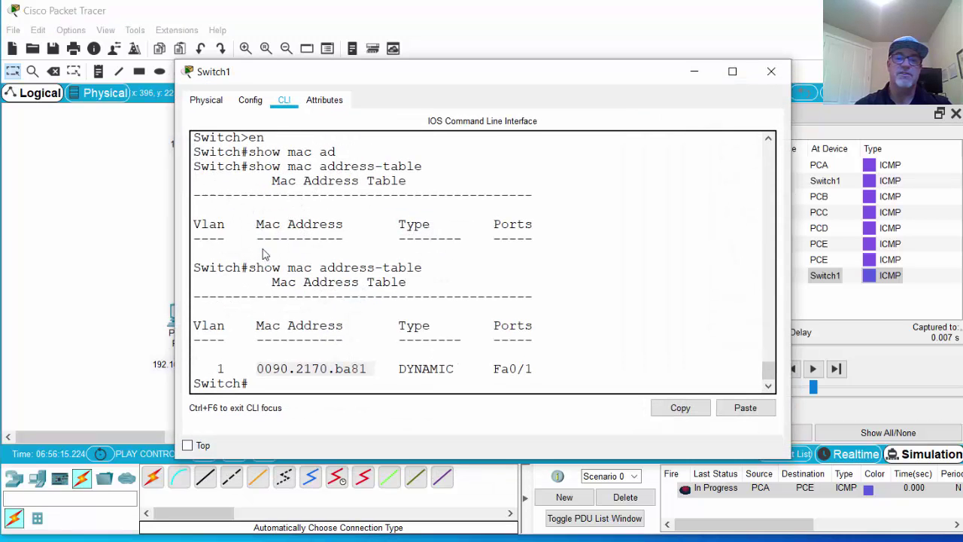
double_click(311, 369)
left_click_drag(257, 368, 336, 369)
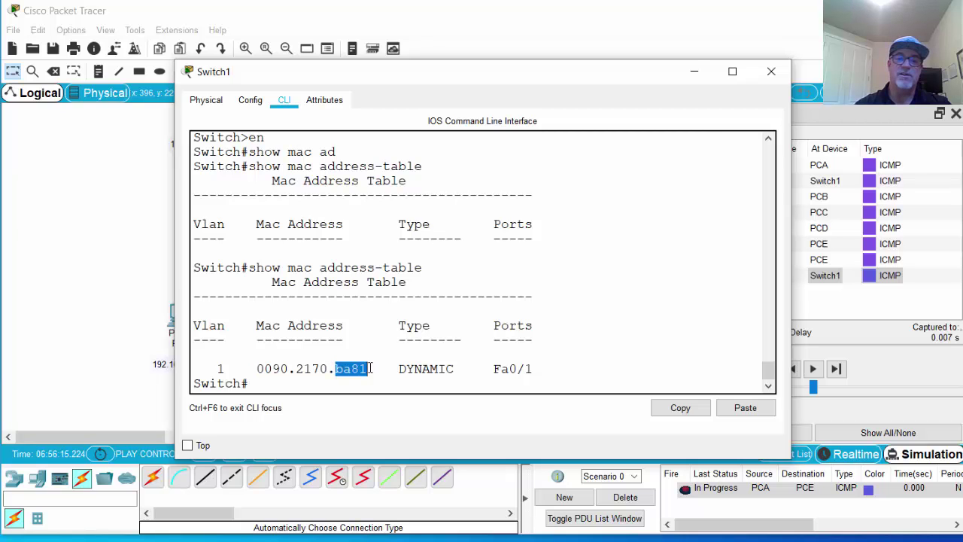
left_click_drag(480, 368, 545, 366)
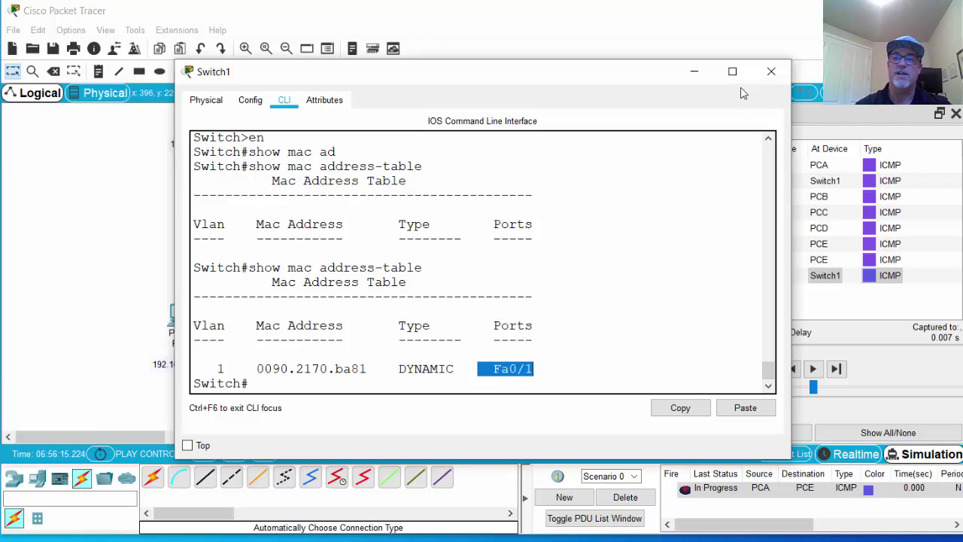
left_click(771, 71)
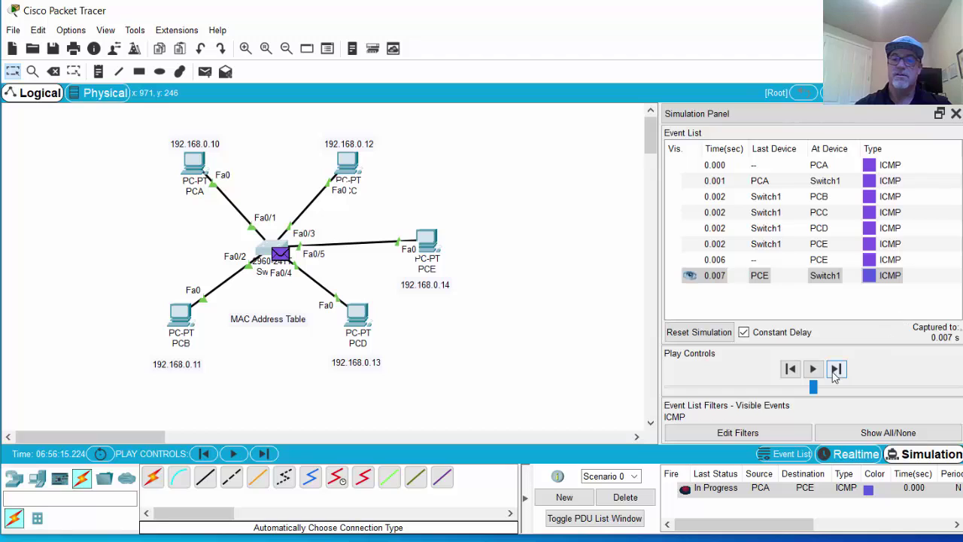
Advance the simulation by one event to deliver the reply to PCA, and delete the scenario with its PDU.
left_click(835, 374)
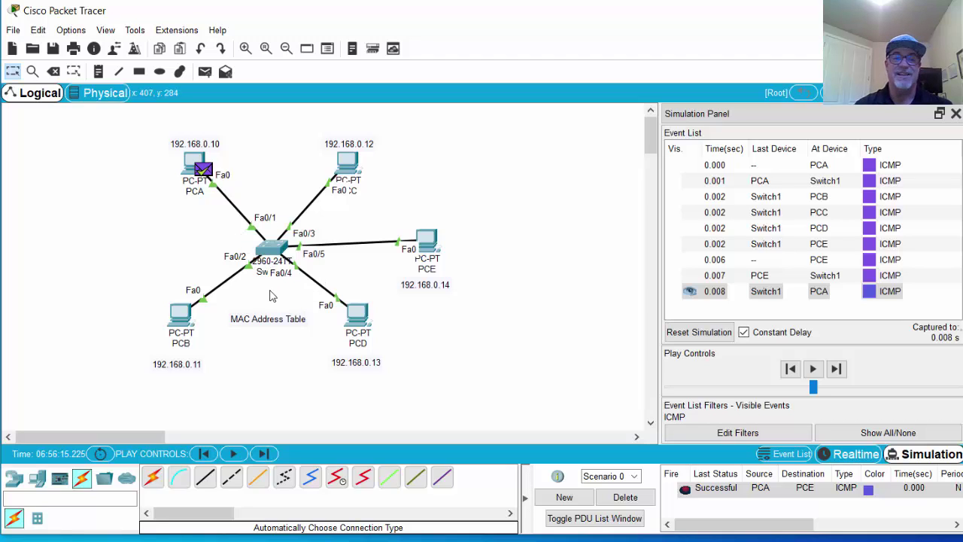
left_click(710, 488)
left_click(637, 501)
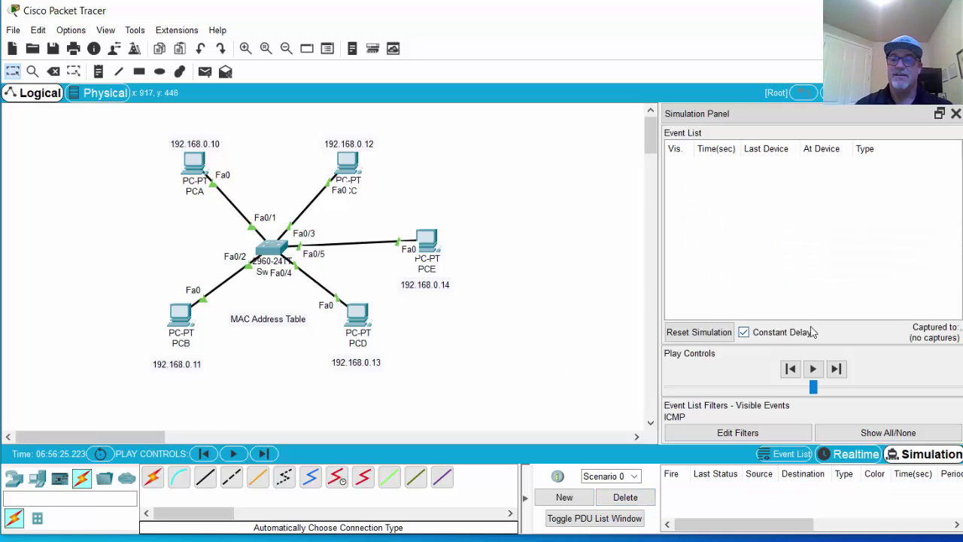
Add two simple PDUs, one from PCA to PCE and one from PCC to PCB.
left_click(205, 73)
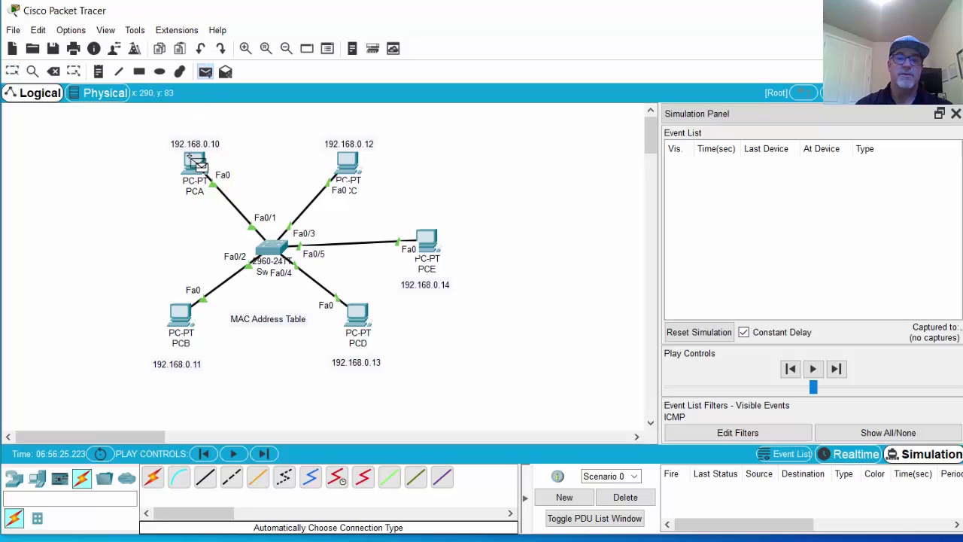
left_click(193, 160)
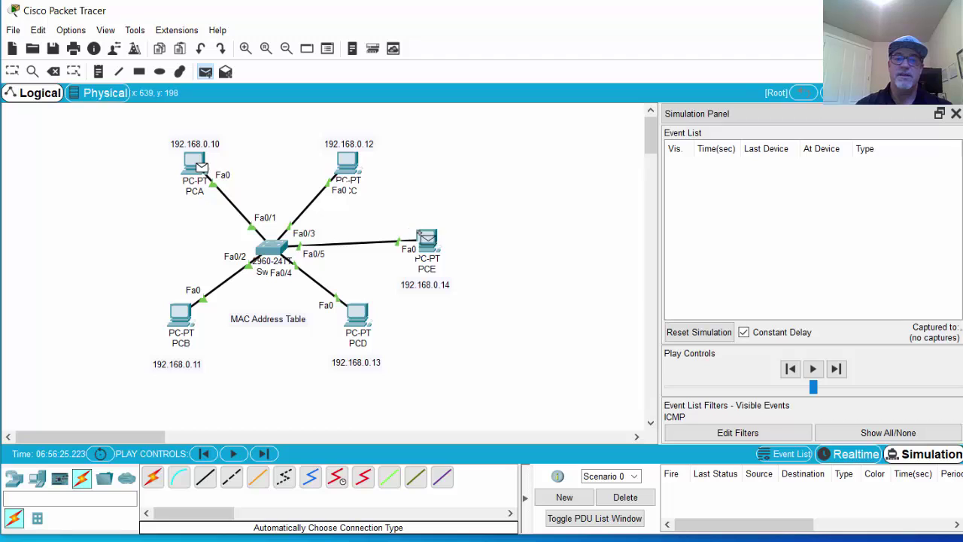
left_click(427, 239)
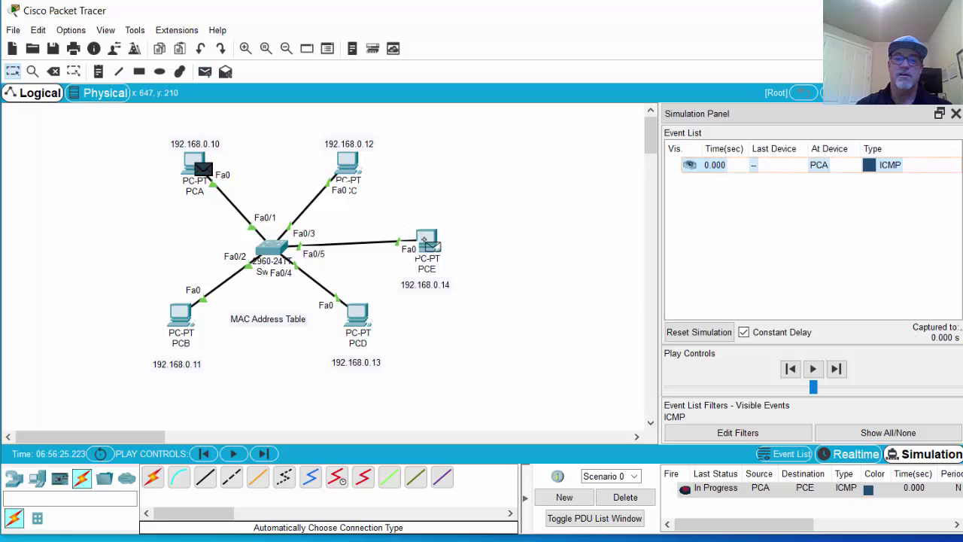
left_click(205, 73)
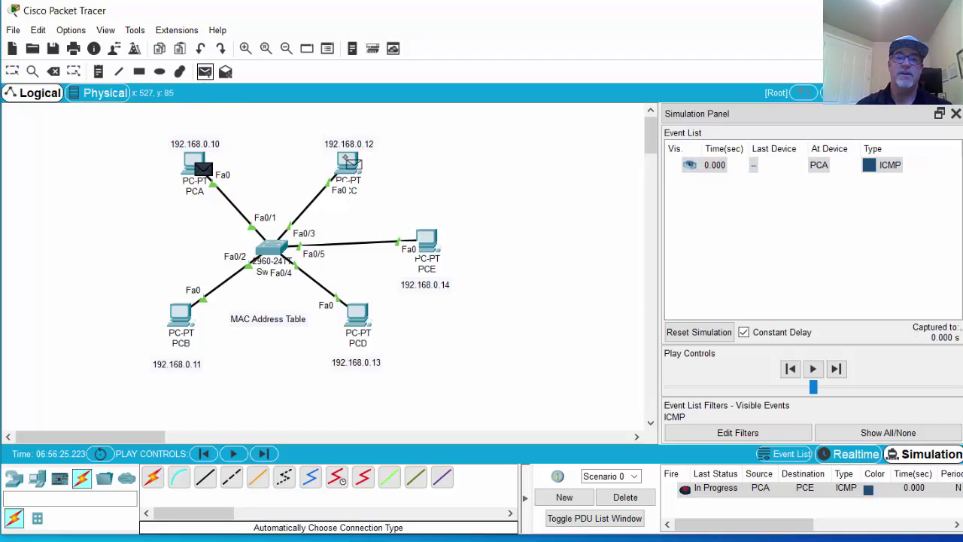
left_click(182, 313)
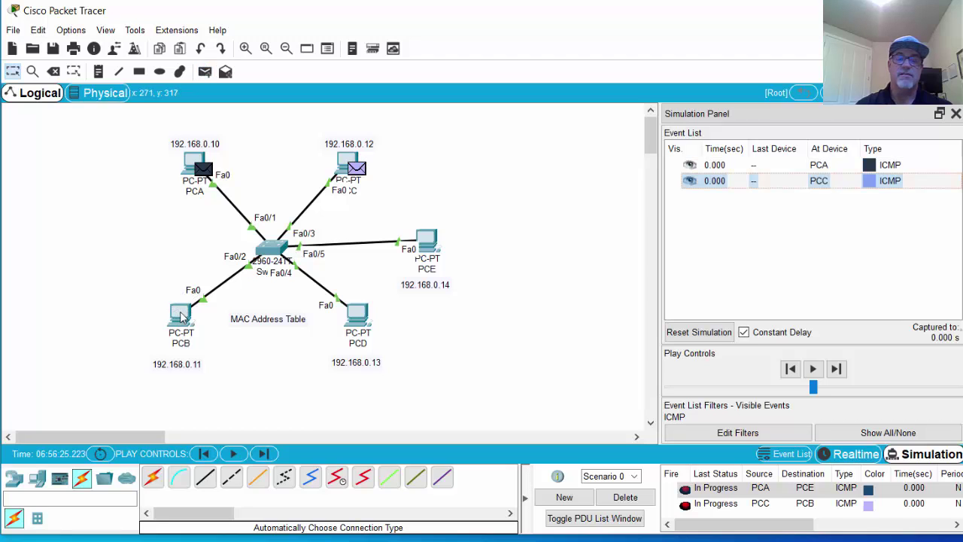
Advance the simulation by eight events to carry both PDUs and their replies through the switch.
left_click(840, 375)
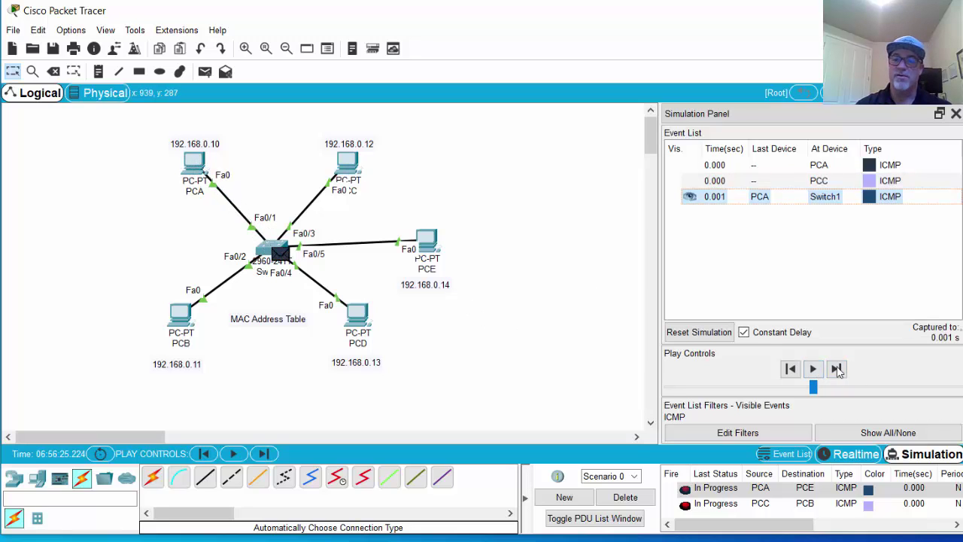
left_click(837, 371)
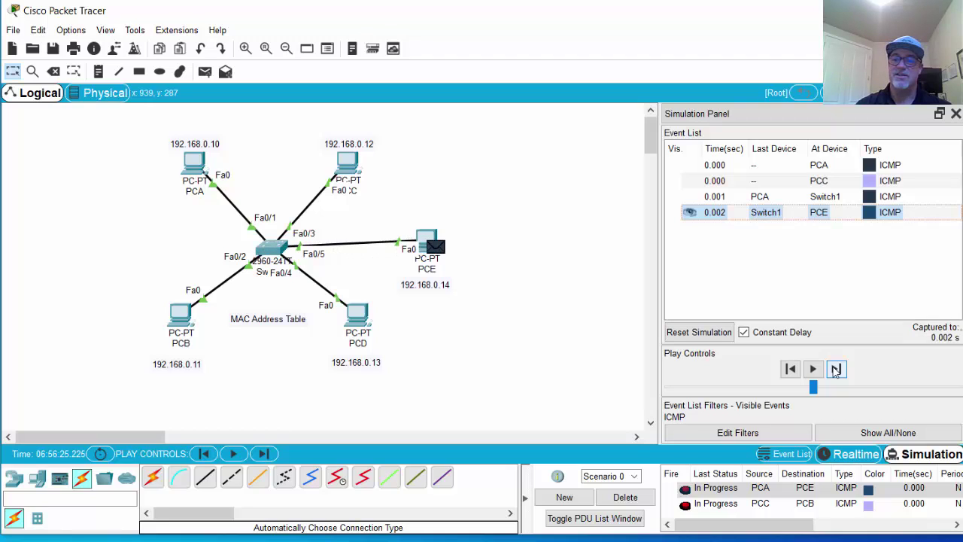
left_click(837, 371)
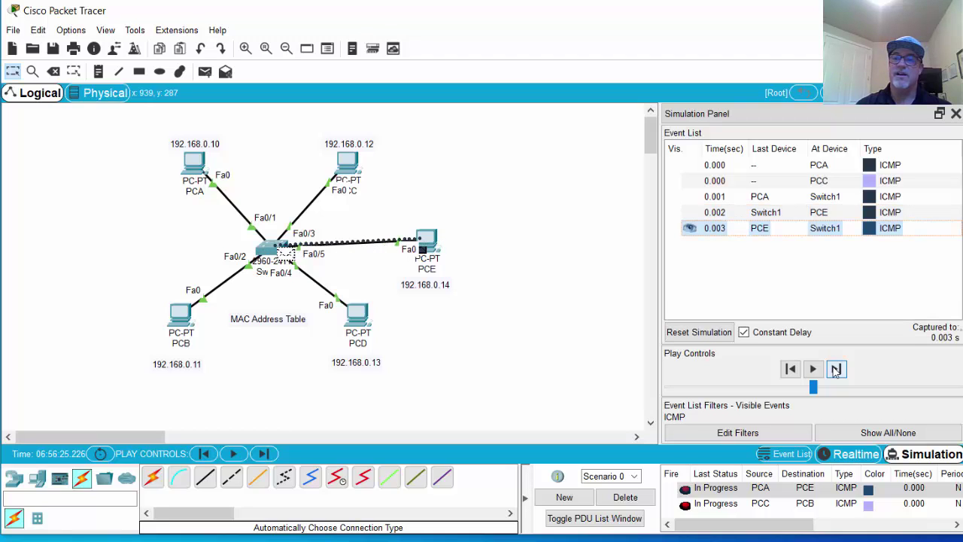
left_click(835, 370)
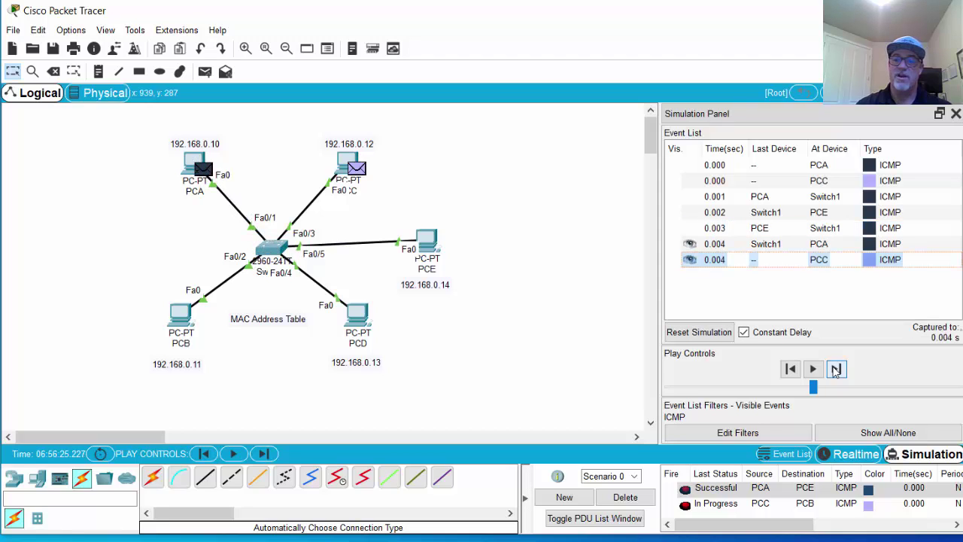
left_click(836, 370)
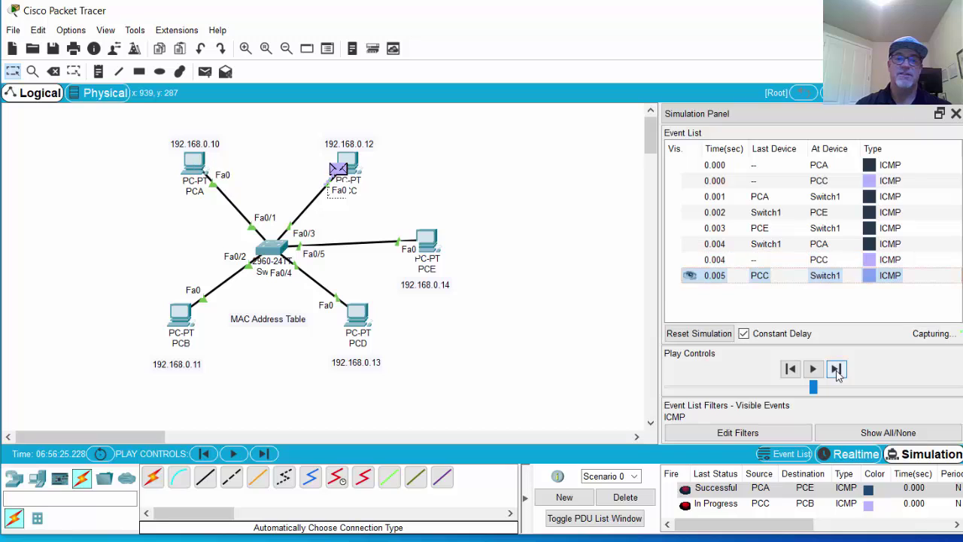
left_click(835, 369)
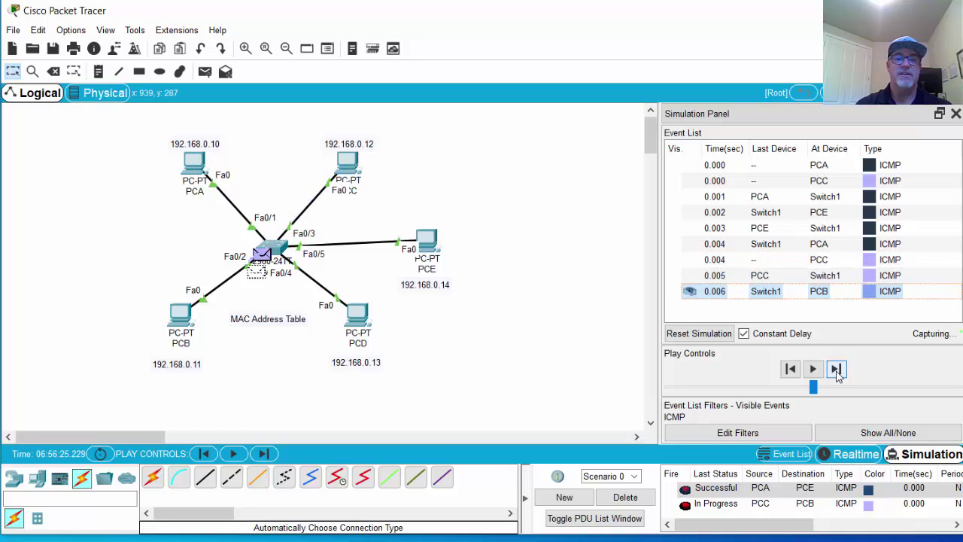
left_click(836, 369)
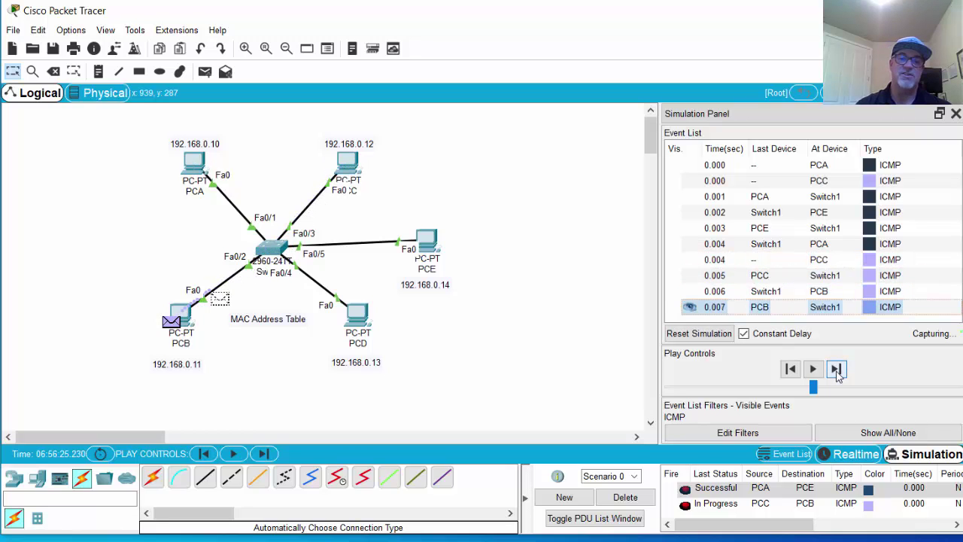
left_click(835, 369)
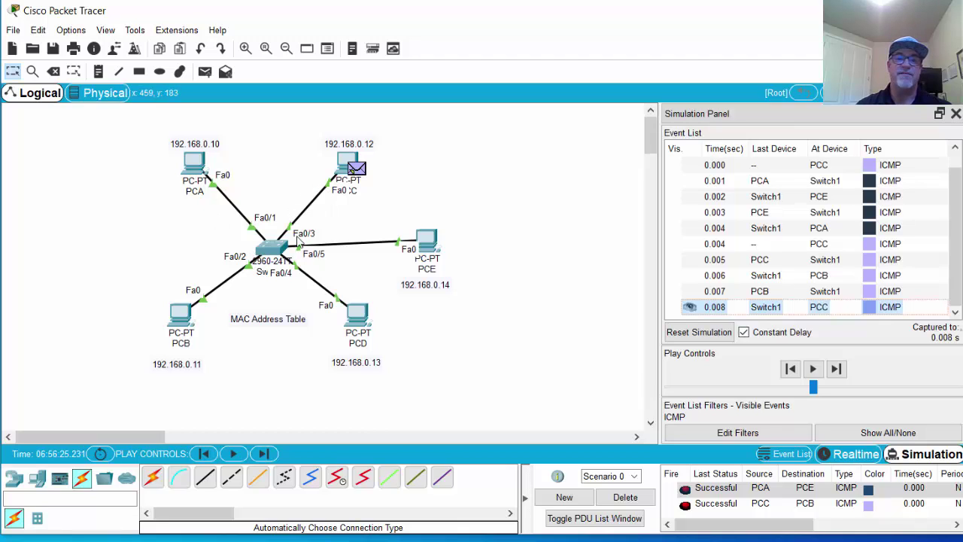
Run show mac address-table again in the switch's command line, then widen and reposition its window.
left_click(273, 248)
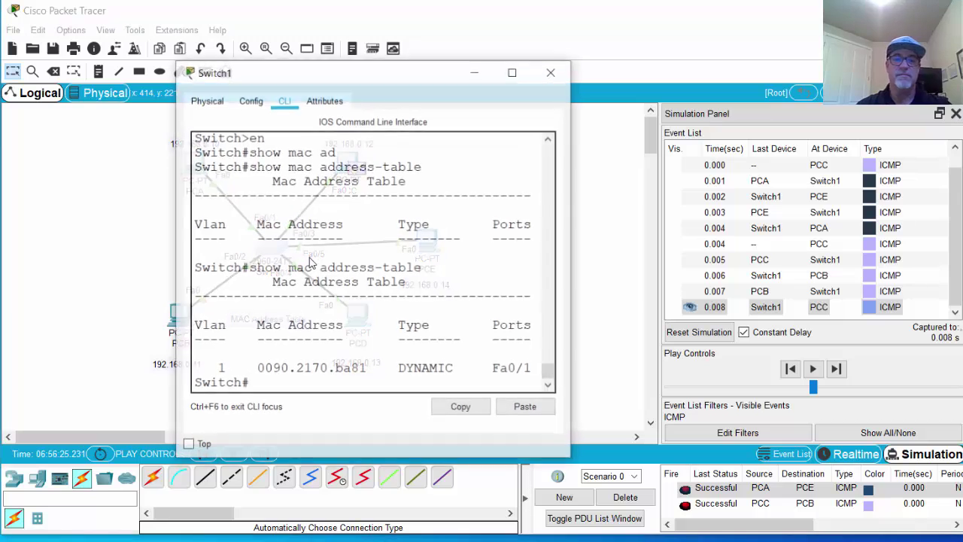
key("Up")
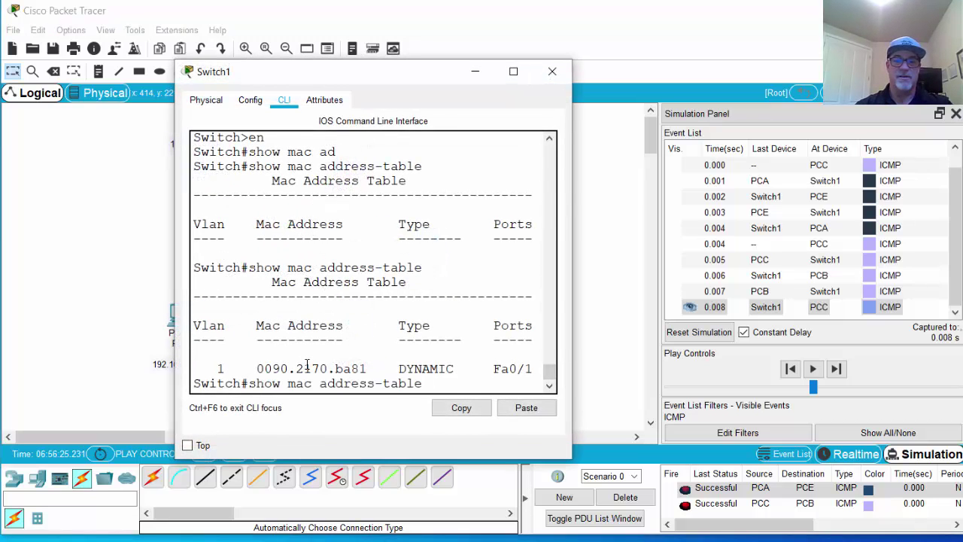
key("Return")
left_click_drag(572, 301, 696, 301)
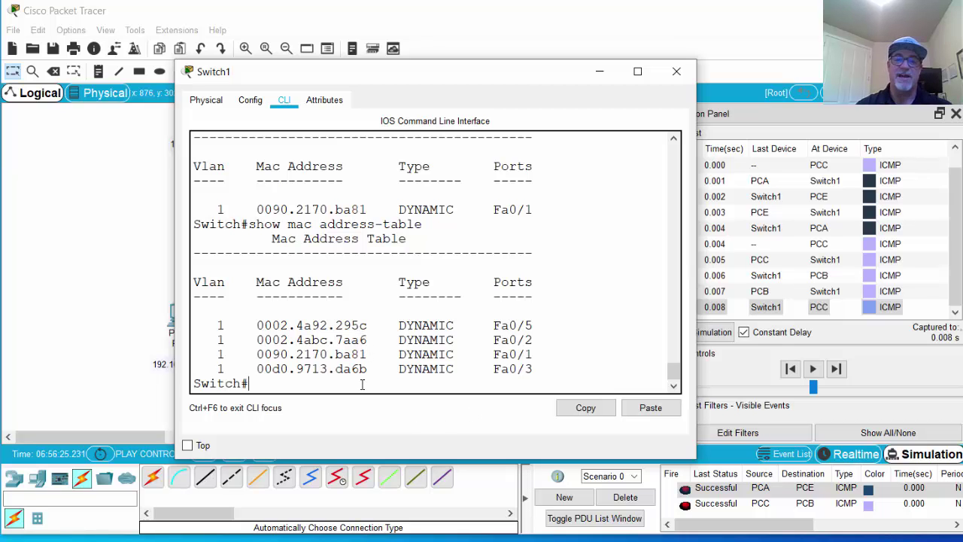
left_click_drag(429, 85, 380, 43)
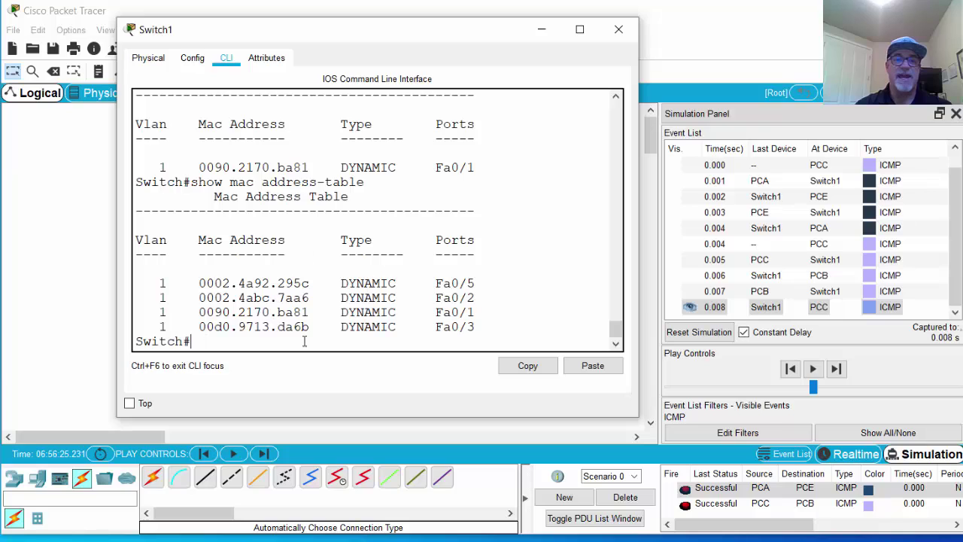
Examine the MAC addresses and ports of the Fa0/5, Fa0/2 and Fa0/1 entries in the table and close the switch's window.
left_click_drag(194, 282, 318, 282)
left_click_drag(197, 298, 310, 298)
left_click_drag(437, 298, 495, 295)
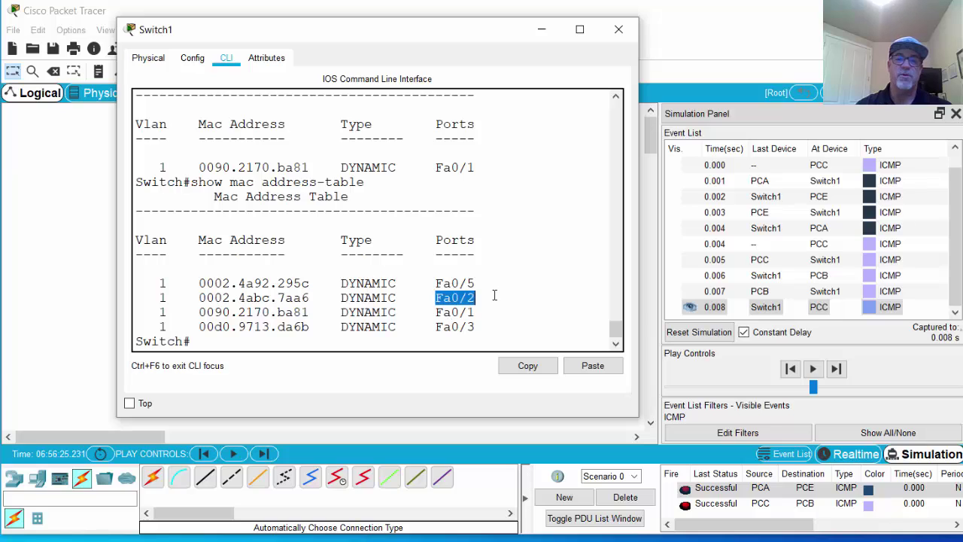
left_click(308, 325)
left_click_drag(197, 291, 316, 298)
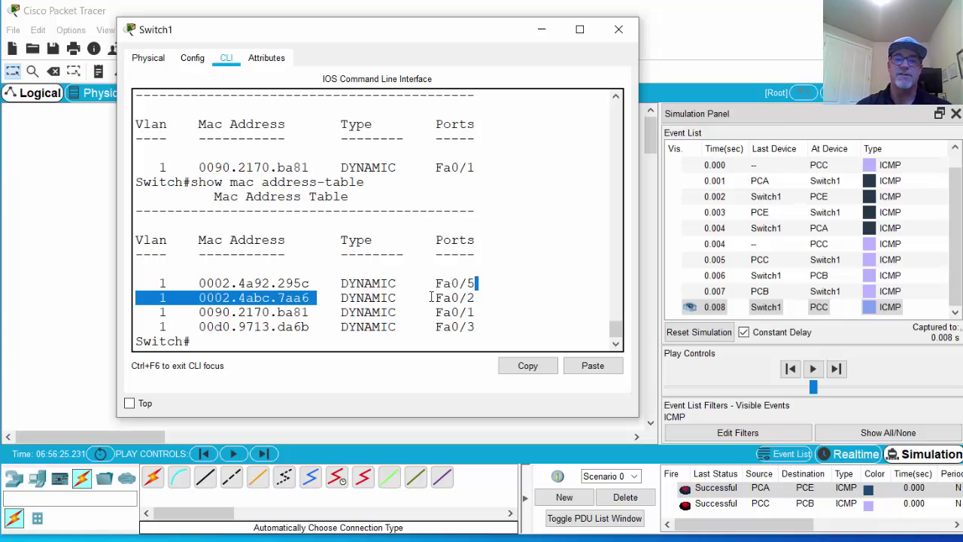
left_click_drag(429, 298, 485, 296)
left_click_drag(184, 282, 319, 276)
left_click_drag(427, 285, 498, 289)
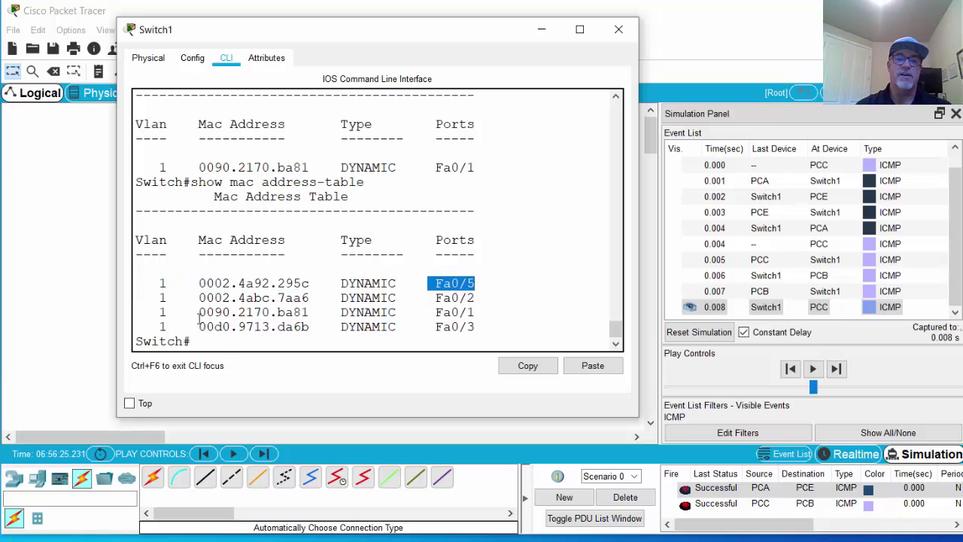
left_click_drag(199, 312, 332, 311)
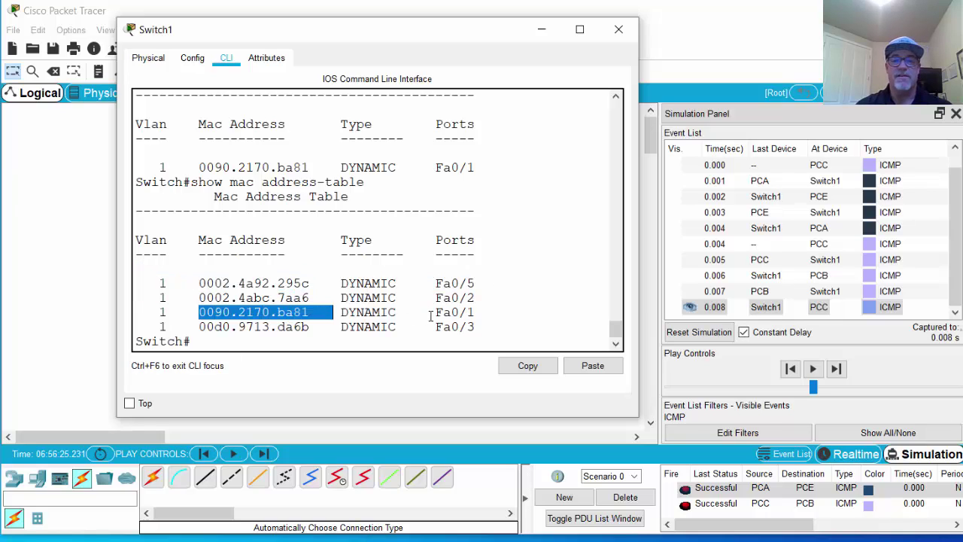
left_click_drag(434, 312, 500, 319)
left_click(619, 31)
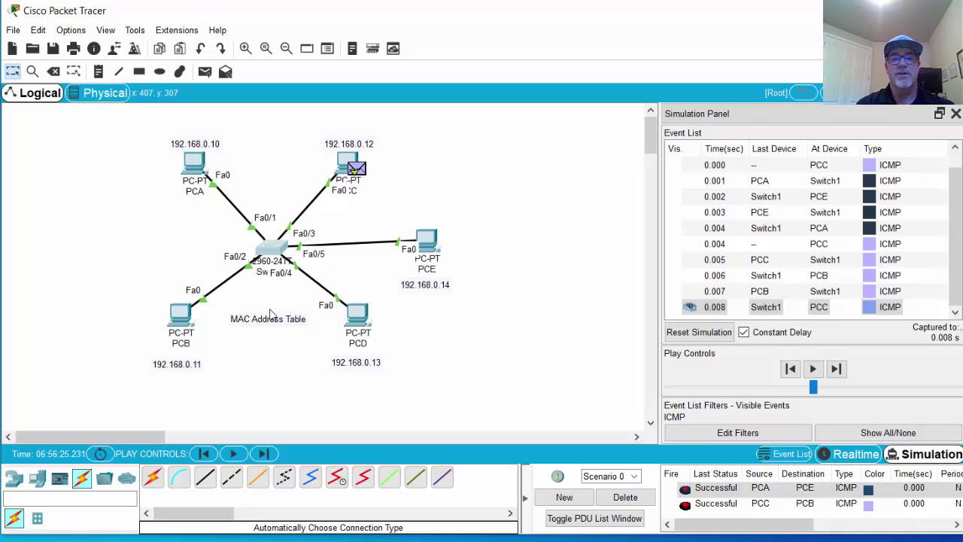
Move the "MAC Address Table" label slightly up, closer to the switch.
left_click_drag(272, 314, 271, 294)
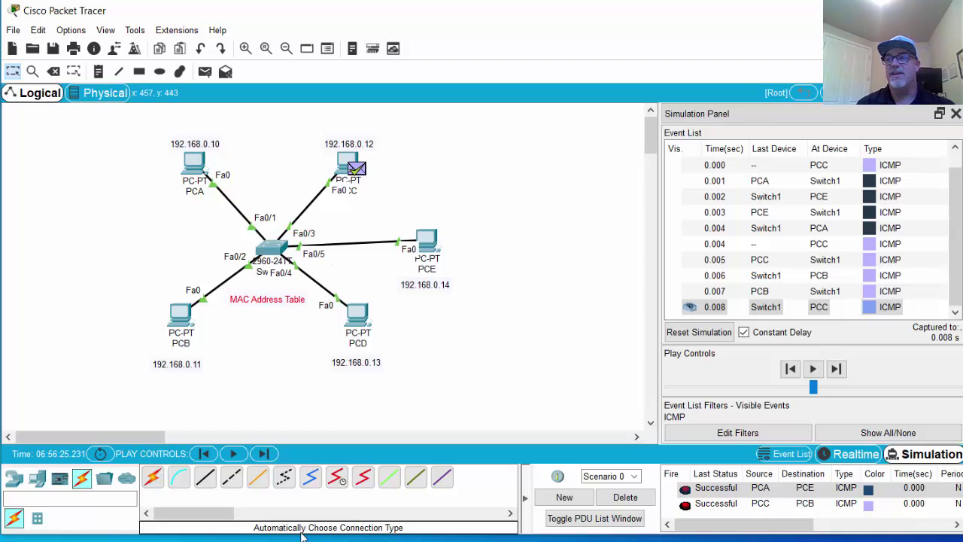